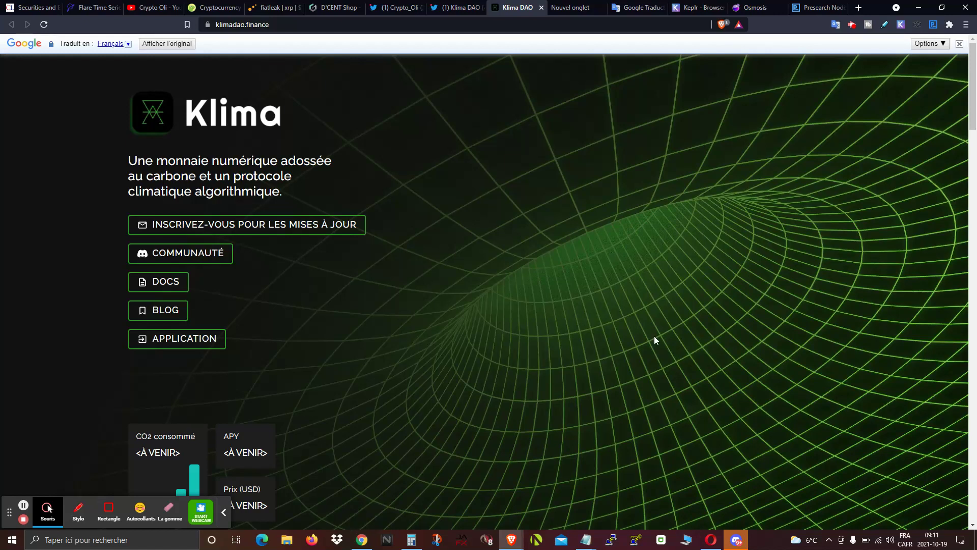
# - Bring up Discord on the Klima DAO #announcements channel showing the BCT-USDC pool warnings
pyautogui.click(736, 539)
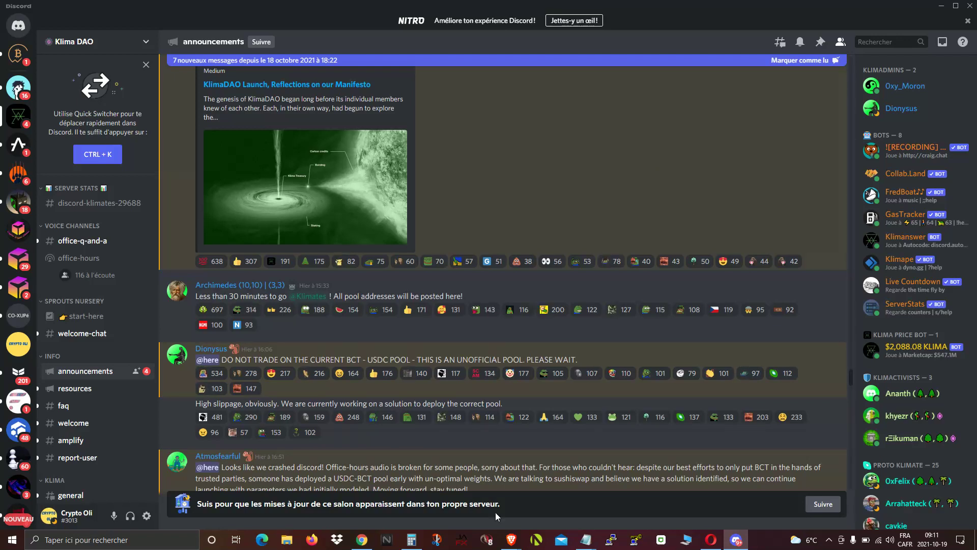
# - Return to the Klima homepage in Brave, then bring up the Chrome stake page with 0.25 sKLIMA staked
pyautogui.moveTo(511, 540)
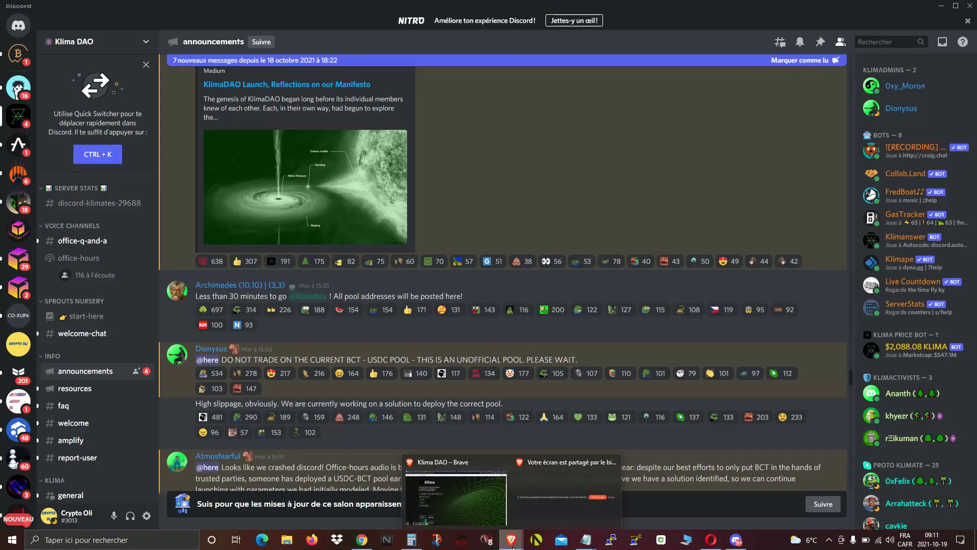
pyautogui.click(475, 502)
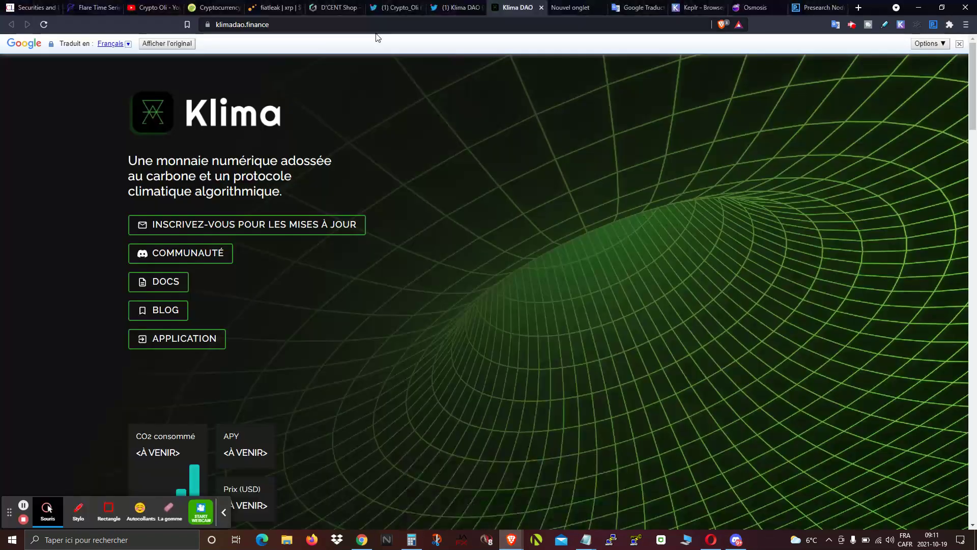
pyautogui.click(361, 540)
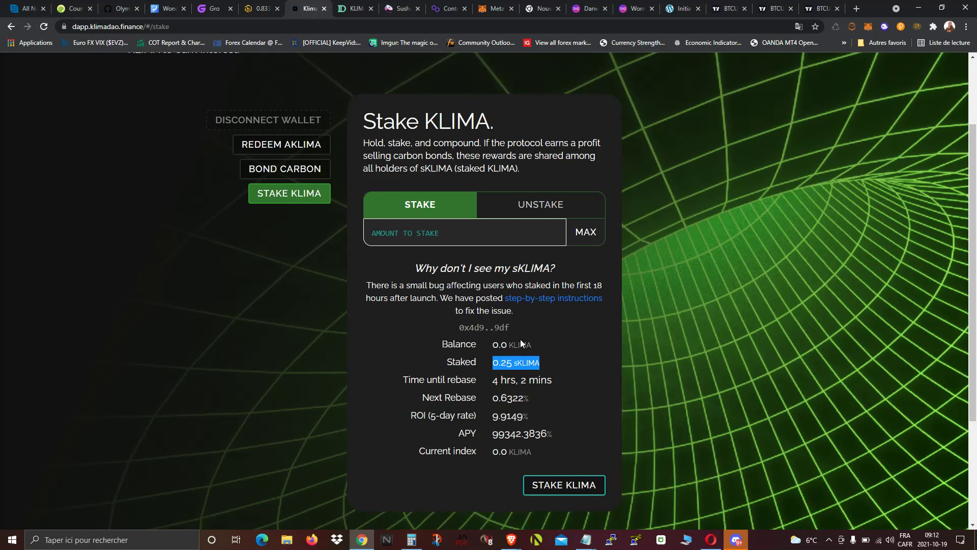
# - Switch to the SushiSwap swap page quoting 1 KLIMA at 2045 USDC
pyautogui.click(391, 11)
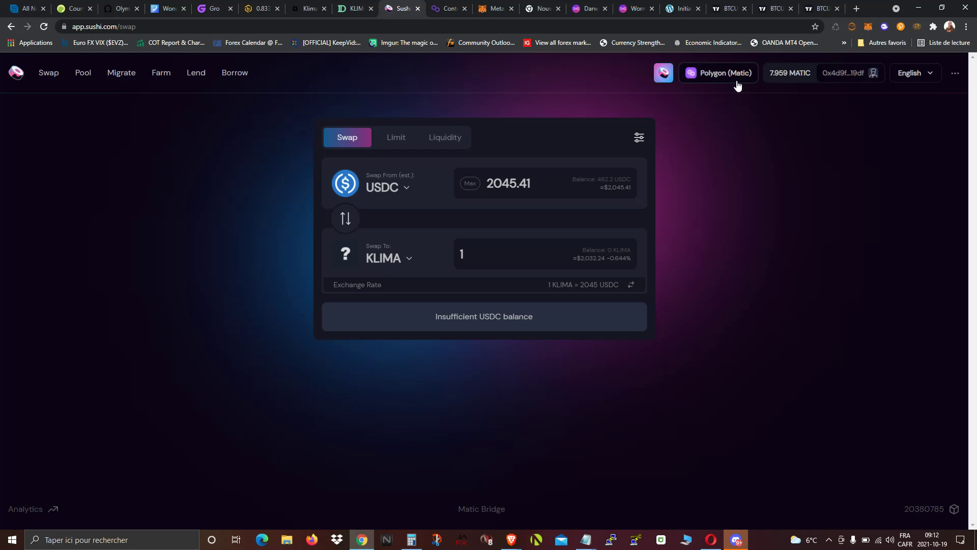
# - Check MetaMask's 462.245 USDC, 0 KLIMA and 0.25 sKLIMA, then view the Defined.fi KLIMA chart
pyautogui.click(482, 10)
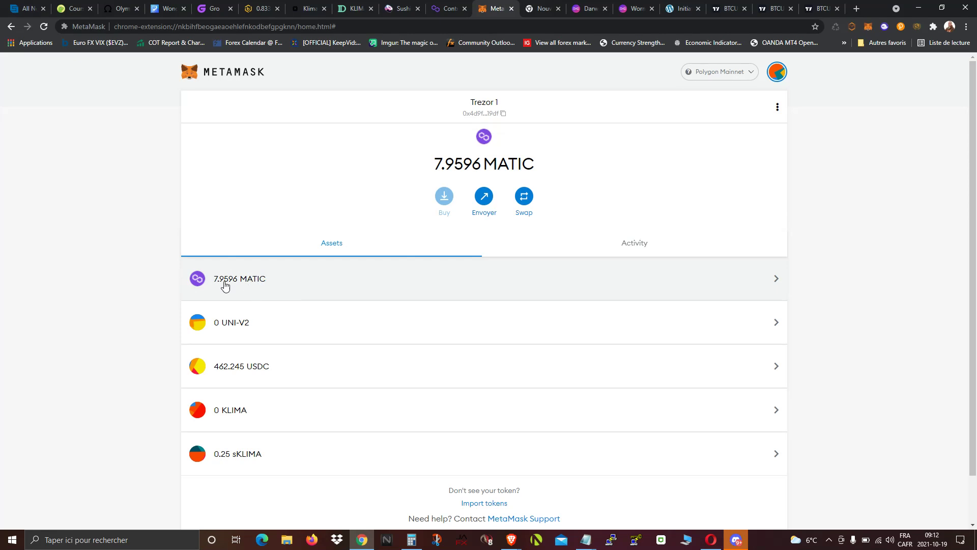
pyautogui.moveTo(253, 375)
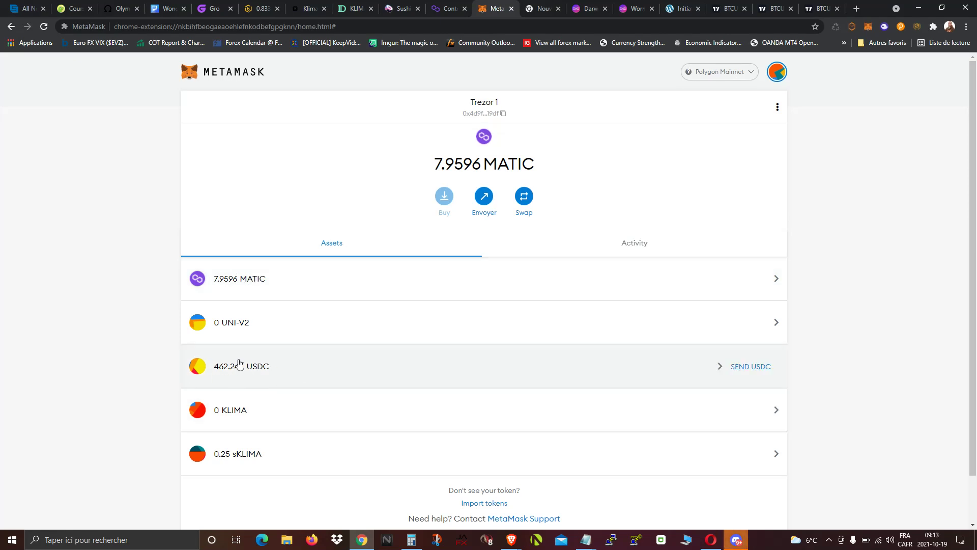
pyautogui.moveTo(261, 411)
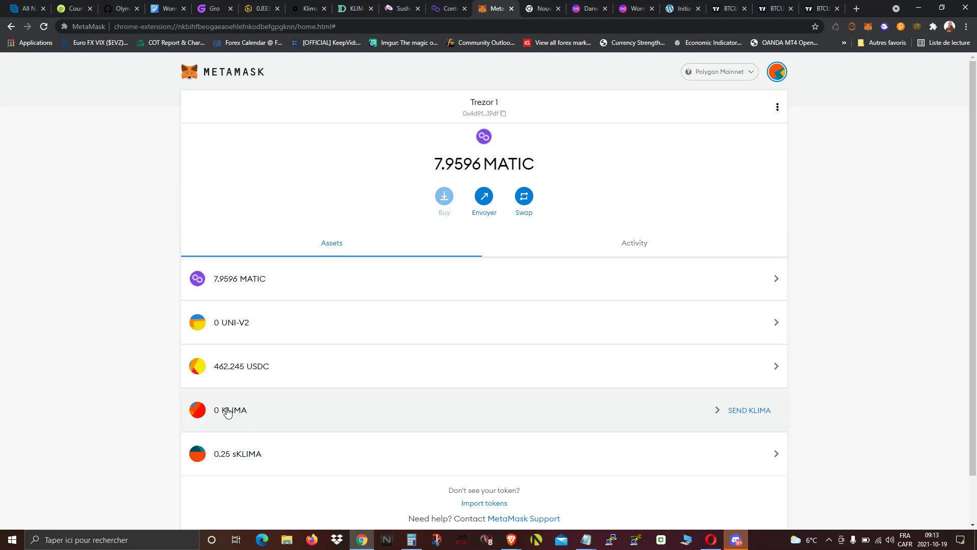
pyautogui.moveTo(236, 456)
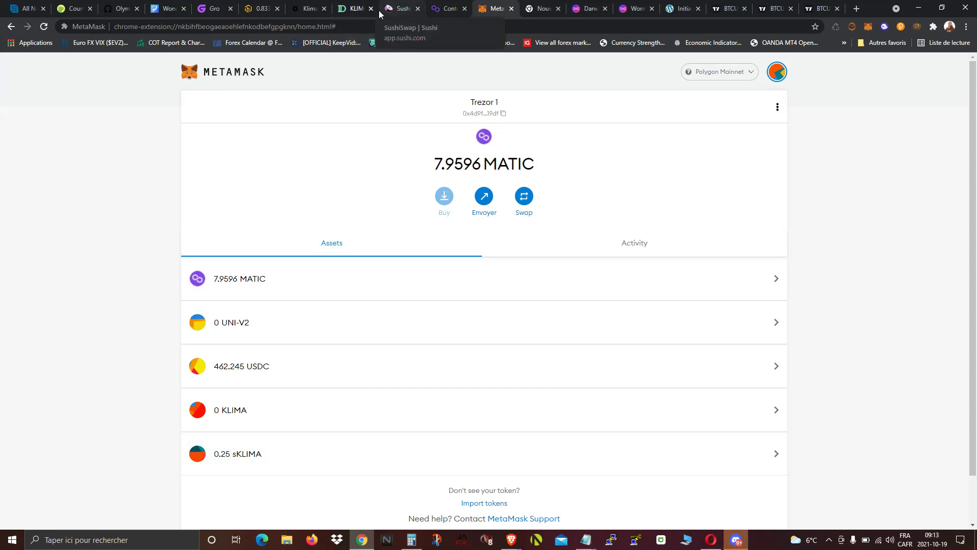
pyautogui.click(308, 10)
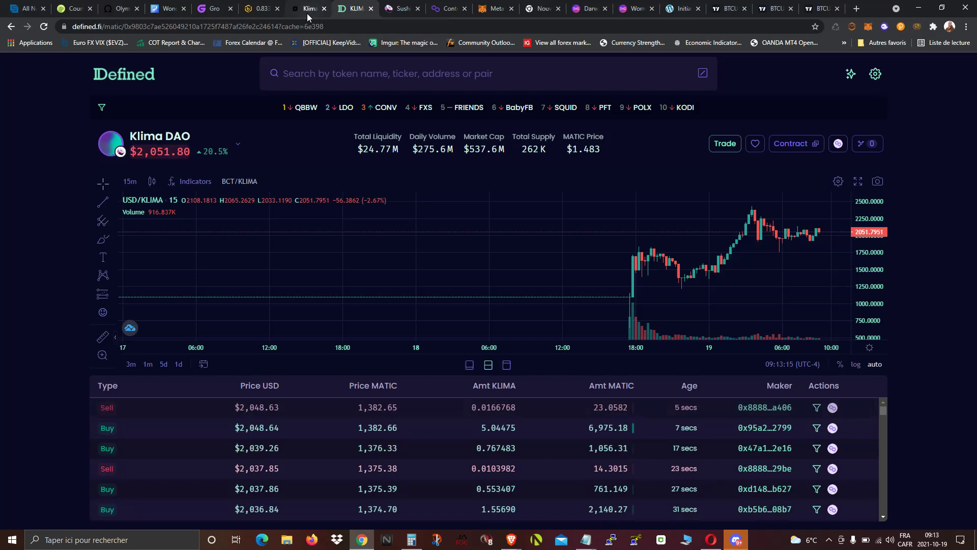
# - Leave the Defined.fi KLIMA chart at $2,051.80 and go back to the Klima stake page
pyautogui.click(308, 16)
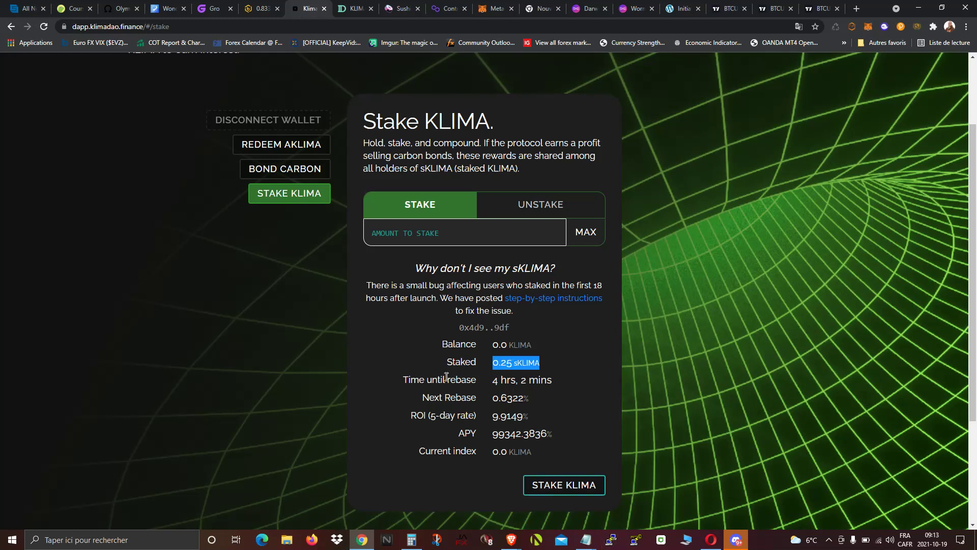
# - Highlight the rebase countdown, next rebase percentage, APY and 0.25 staked amount on the Stake page
pyautogui.moveTo(494, 380); pyautogui.dragTo(552, 375)
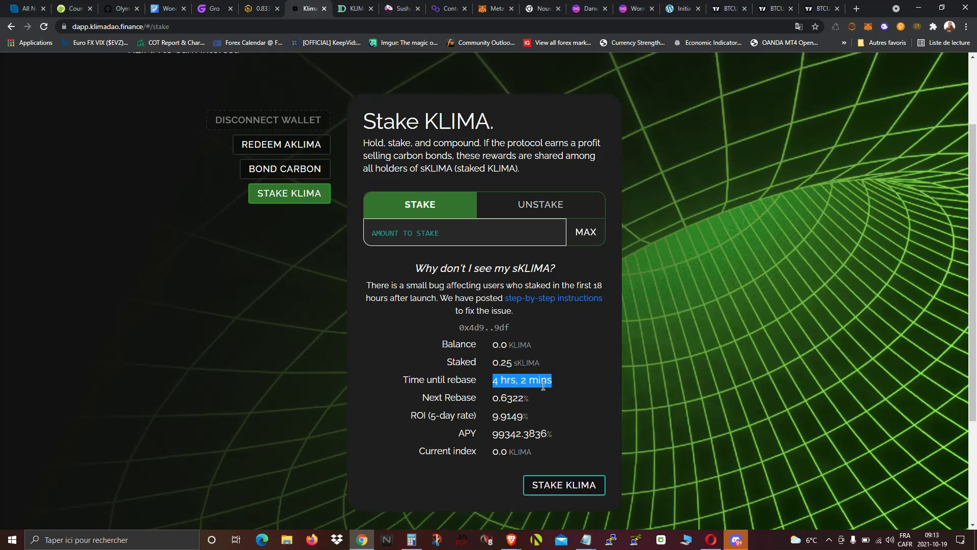
pyautogui.moveTo(493, 398); pyautogui.dragTo(517, 416)
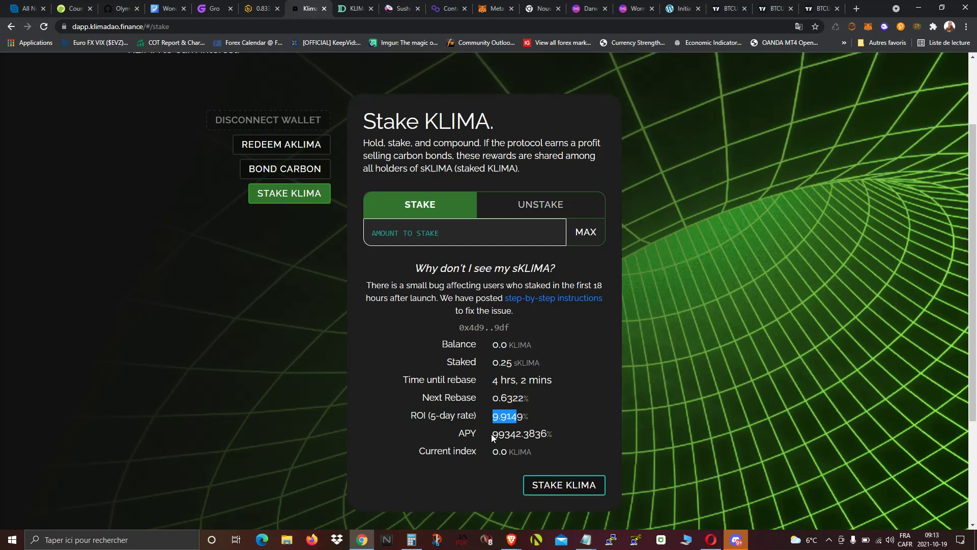
pyautogui.moveTo(492, 435); pyautogui.dragTo(522, 434)
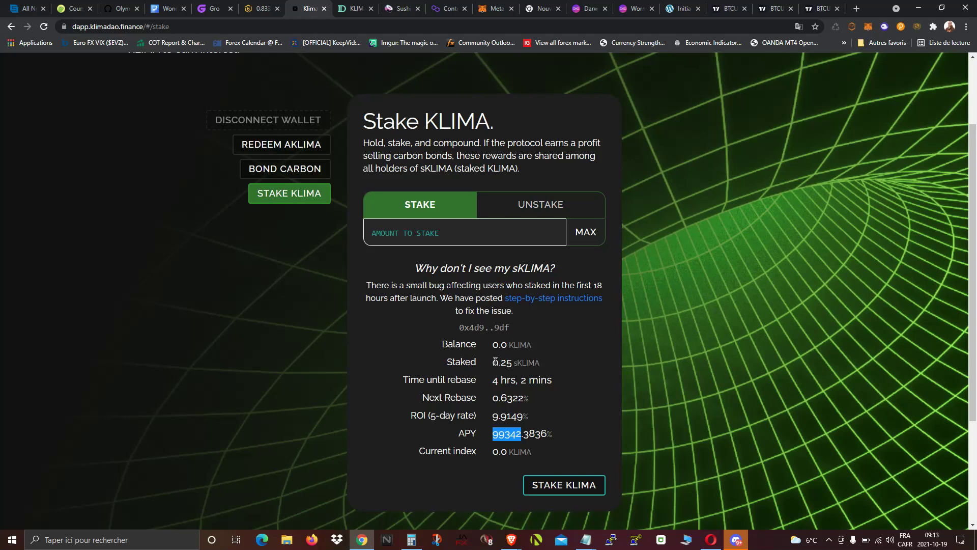
pyautogui.moveTo(494, 362); pyautogui.dragTo(511, 365)
pyautogui.click(349, 9)
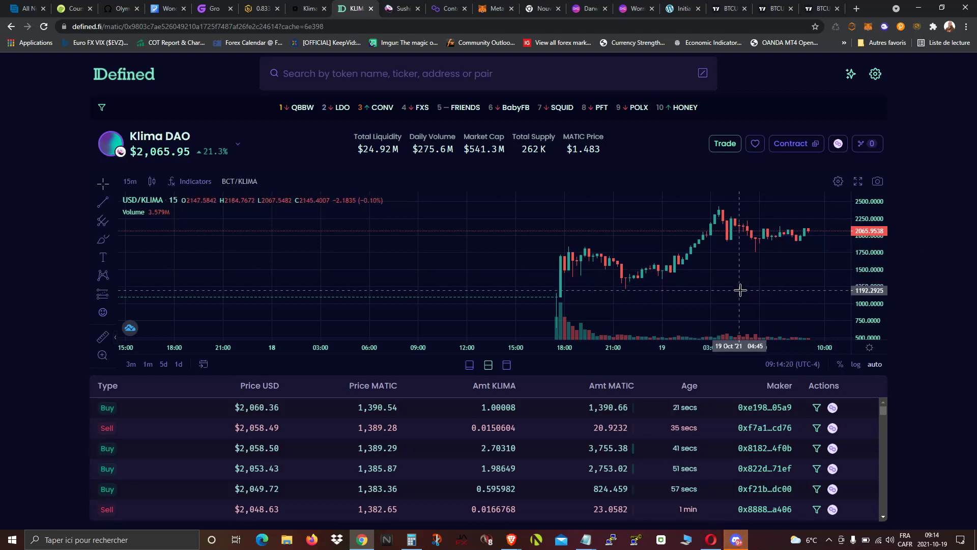
# - Pass through MetaMask and Polygonscan to the SushiSwap swap, now quoting 1 KLIMA at 2055 USDC
pyautogui.click(494, 8)
pyautogui.moveTo(280, 369)
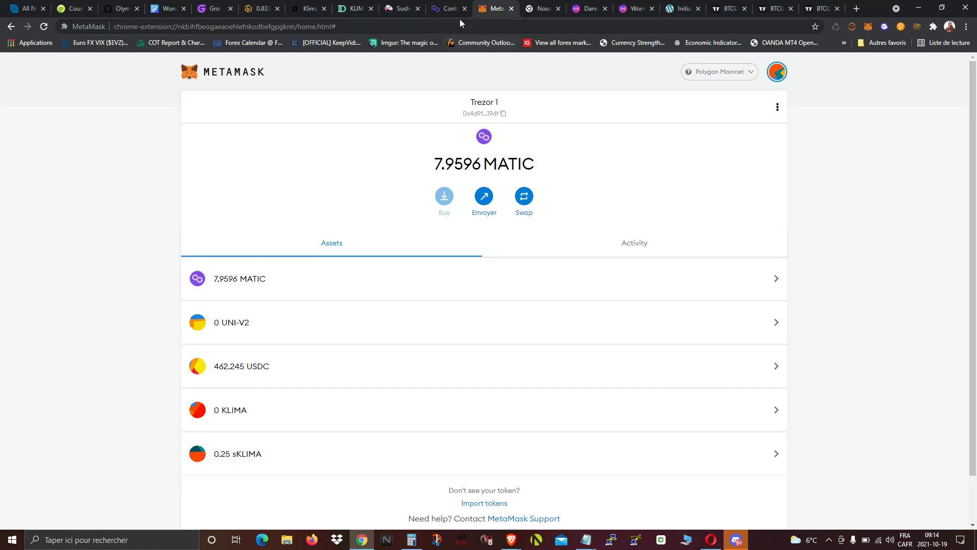
pyautogui.click(447, 10)
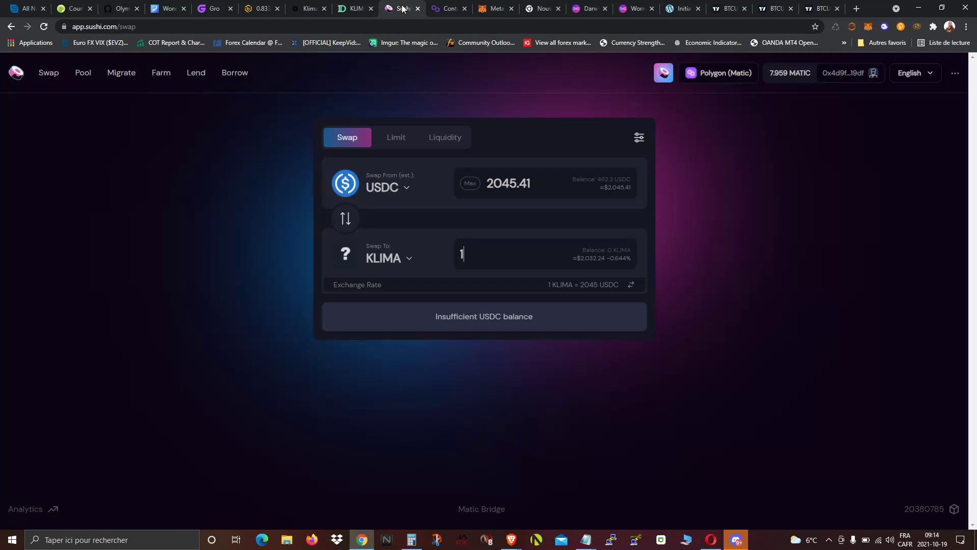
pyautogui.click(403, 8)
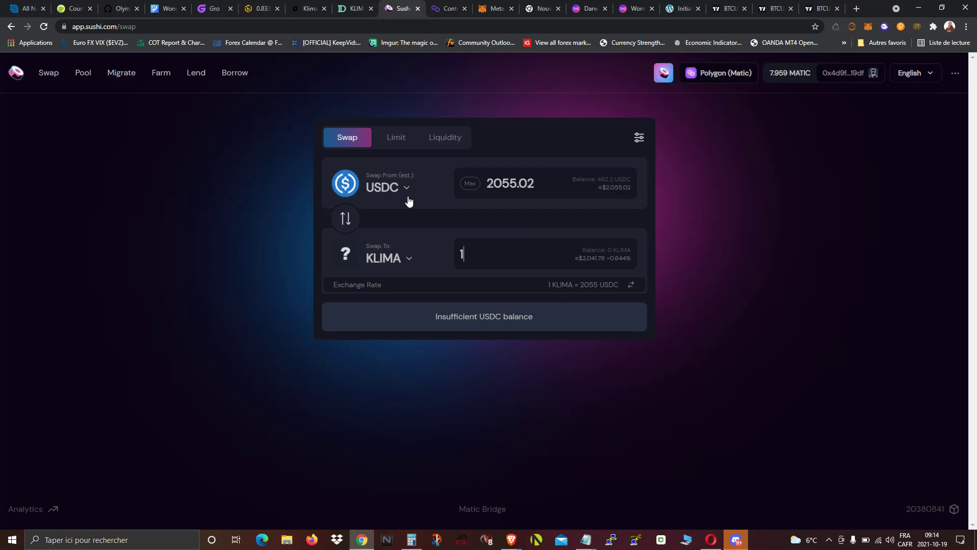
# - Keep KLIMA as the target and enter the full 462.245762 USDC balance, estimating 0.225374 KLIMA
pyautogui.click(407, 260)
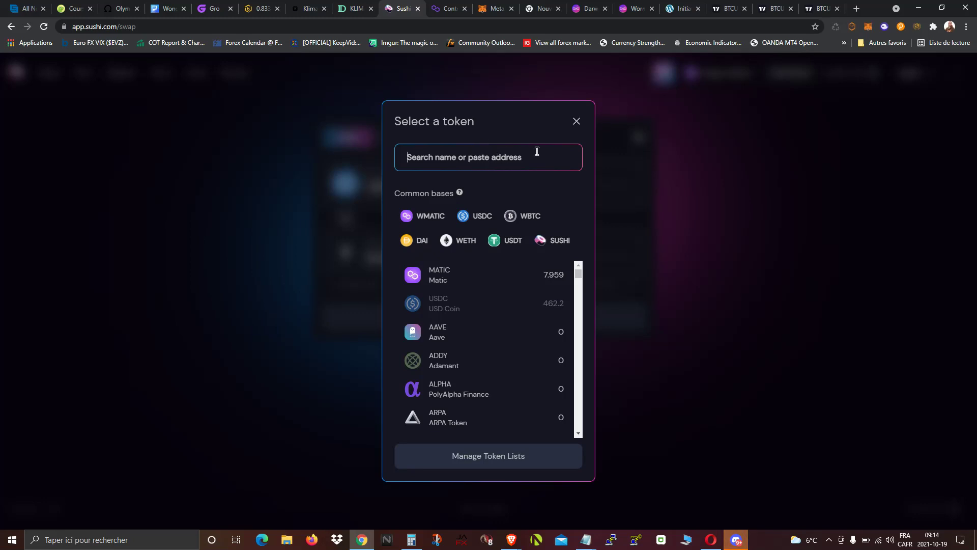
pyautogui.click(575, 123)
pyautogui.click(576, 123)
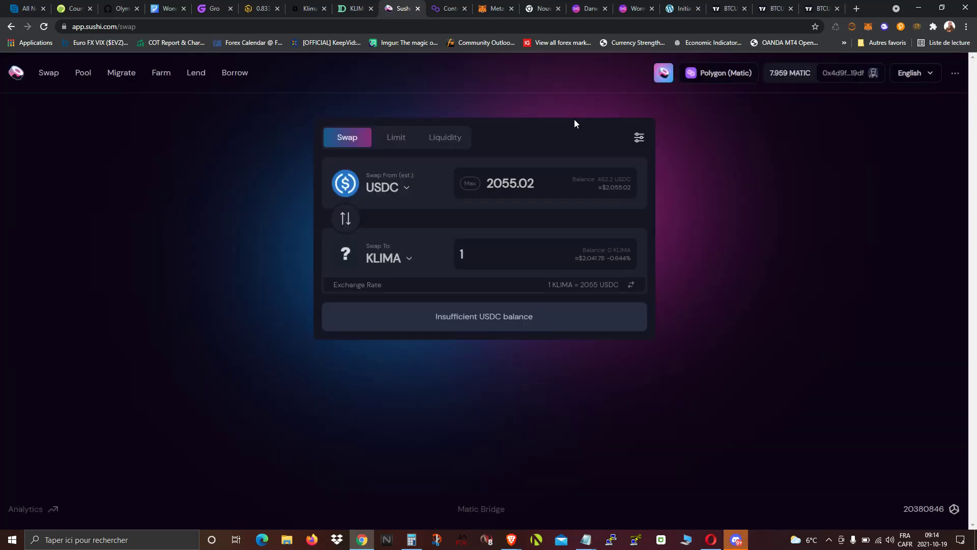
pyautogui.click(470, 183)
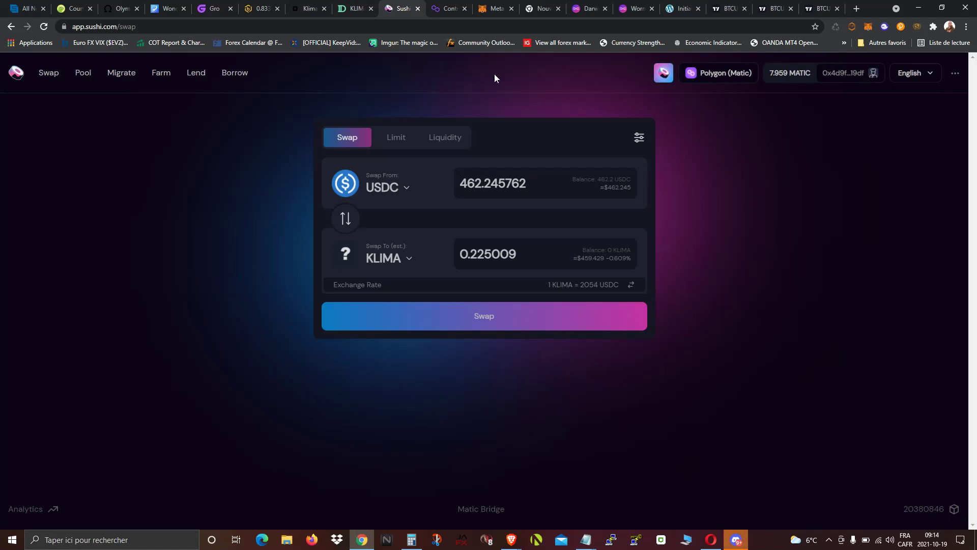
pyautogui.click(492, 8)
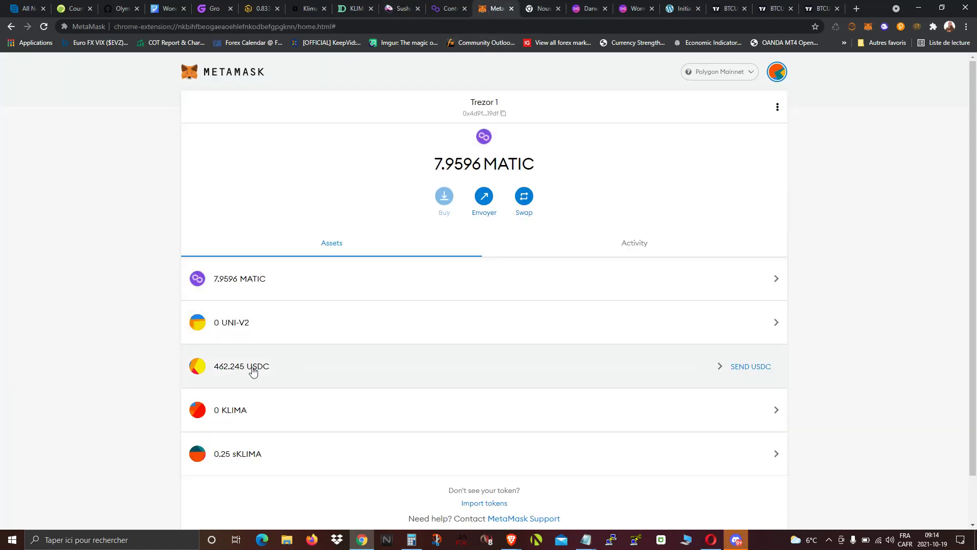
pyautogui.click(402, 10)
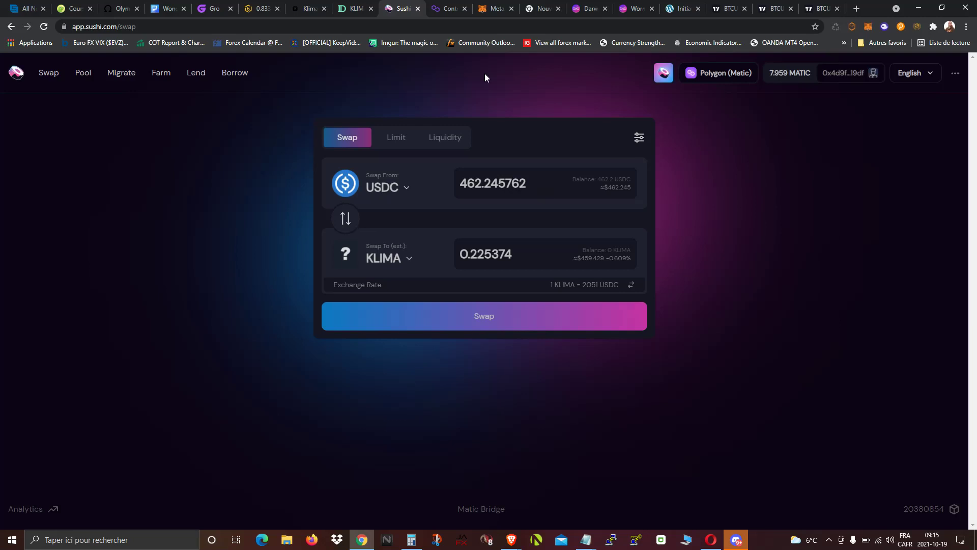
# - Glance at the Defined.fi KLIMA price, then return to the Klima stake page
pyautogui.click(344, 14)
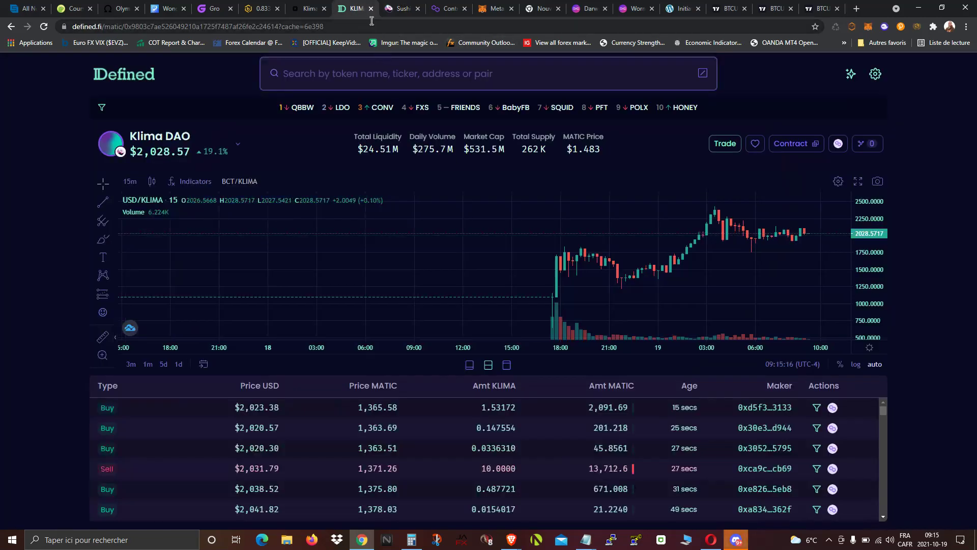
pyautogui.click(309, 10)
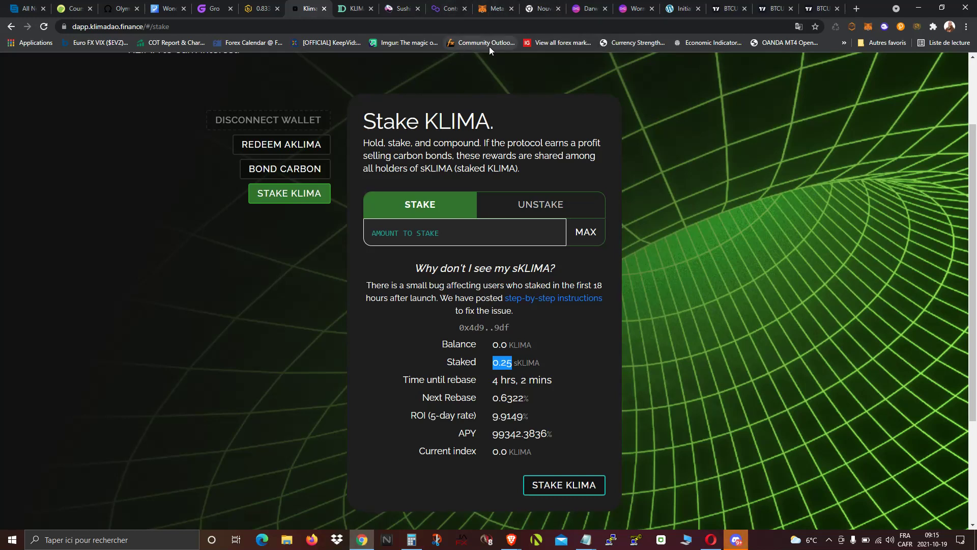
# - Select the contract address at the top of the Polygonscan contract page
pyautogui.click(445, 10)
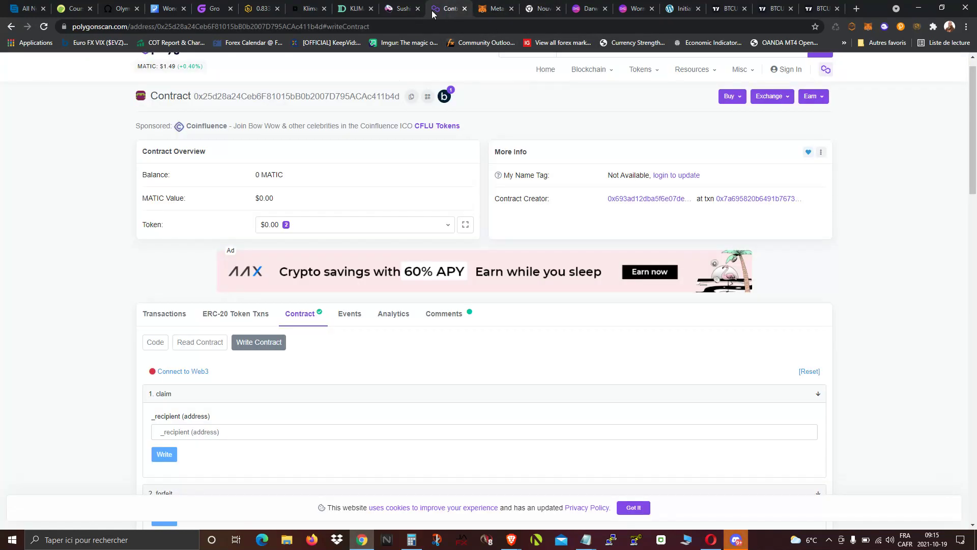
pyautogui.scroll(1, 78, 301)
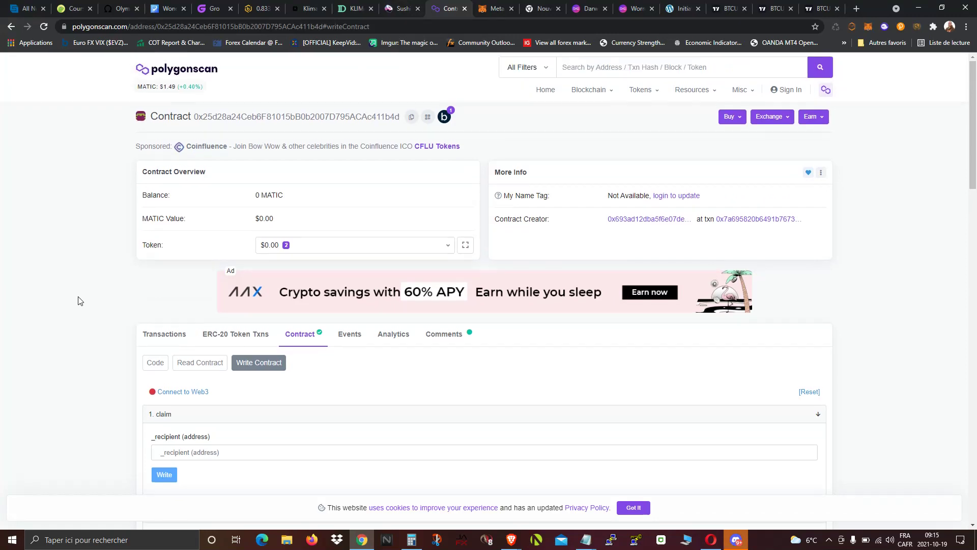
pyautogui.doubleClick(329, 117)
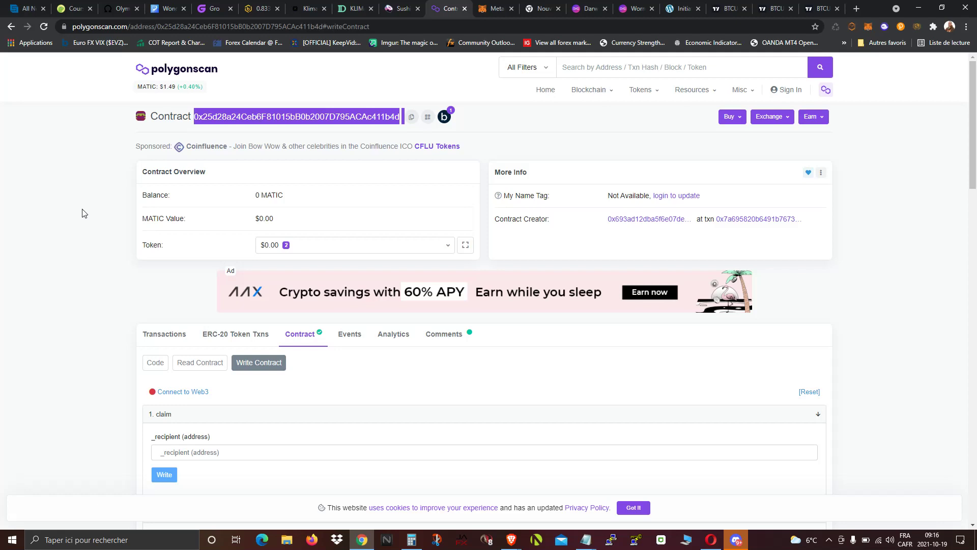
# - Go to the Klima dApp, view Bond Carbon, and return to Stake KLIMA showing 0.25 sKLIMA
pyautogui.click(355, 9)
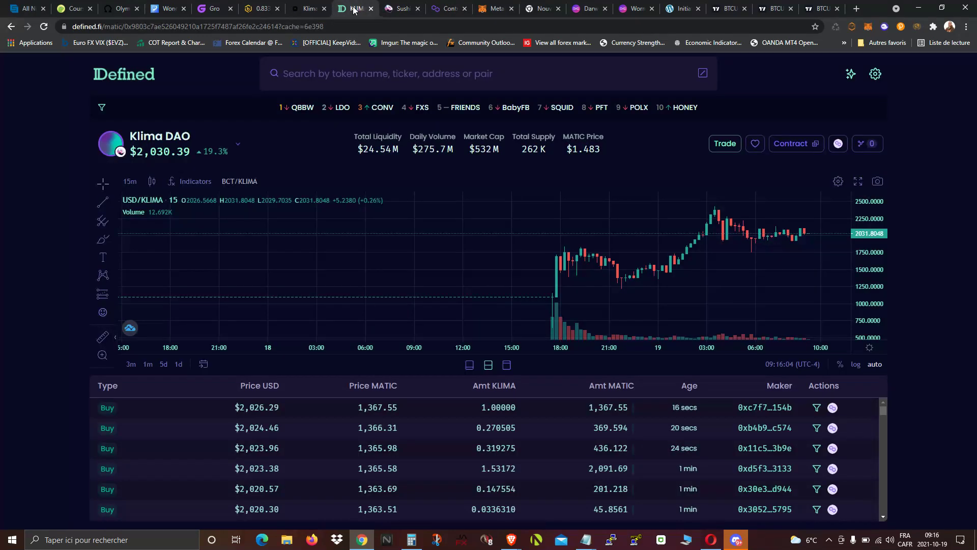
pyautogui.click(307, 9)
pyautogui.click(308, 175)
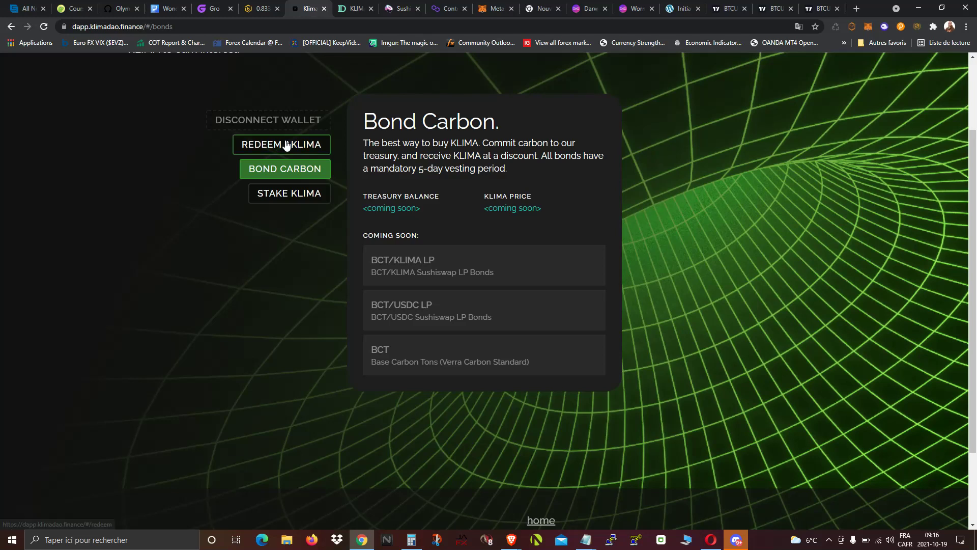
pyautogui.click(290, 196)
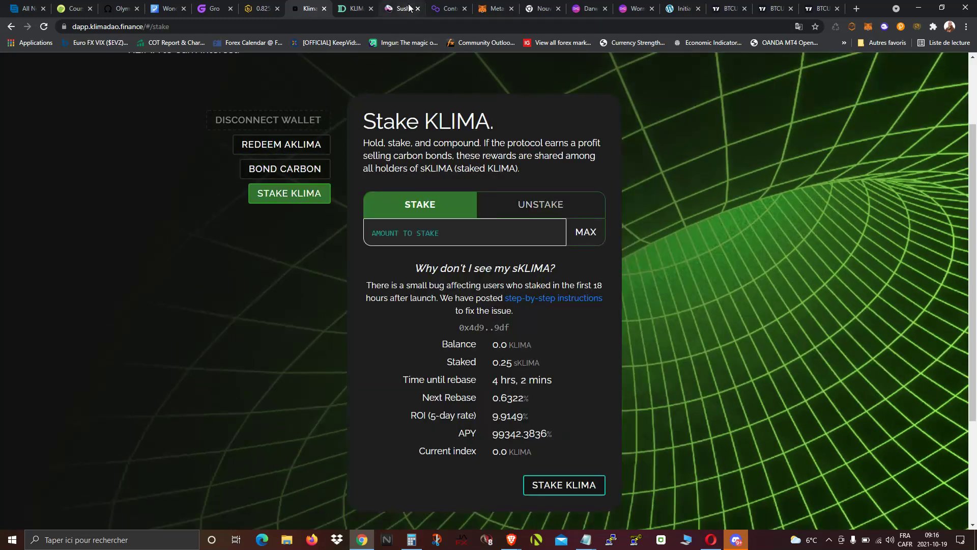
# - Look over the Polygonscan claim contract page and check the wallet's token balances in MetaMask
pyautogui.click(441, 9)
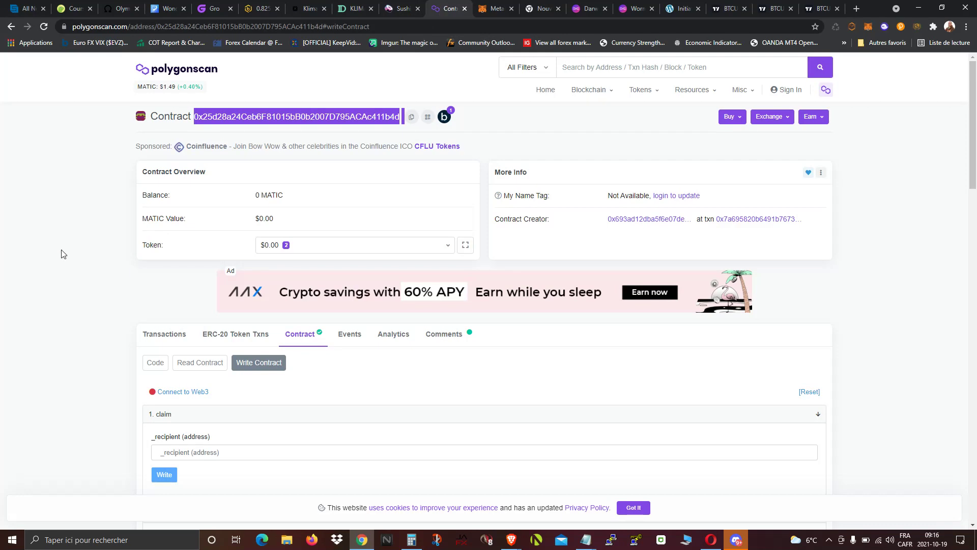
pyautogui.scroll(-2, 273, 373)
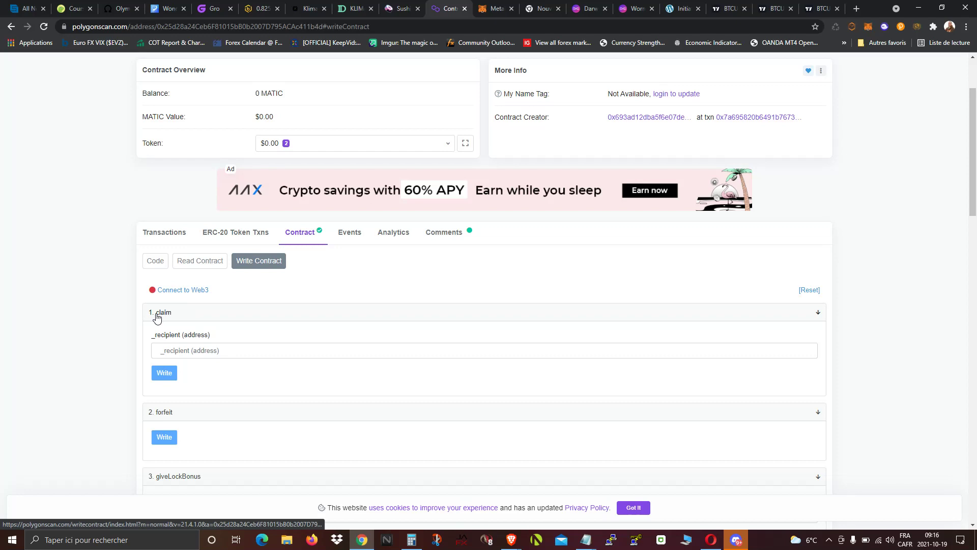
pyautogui.scroll(2, 157, 316)
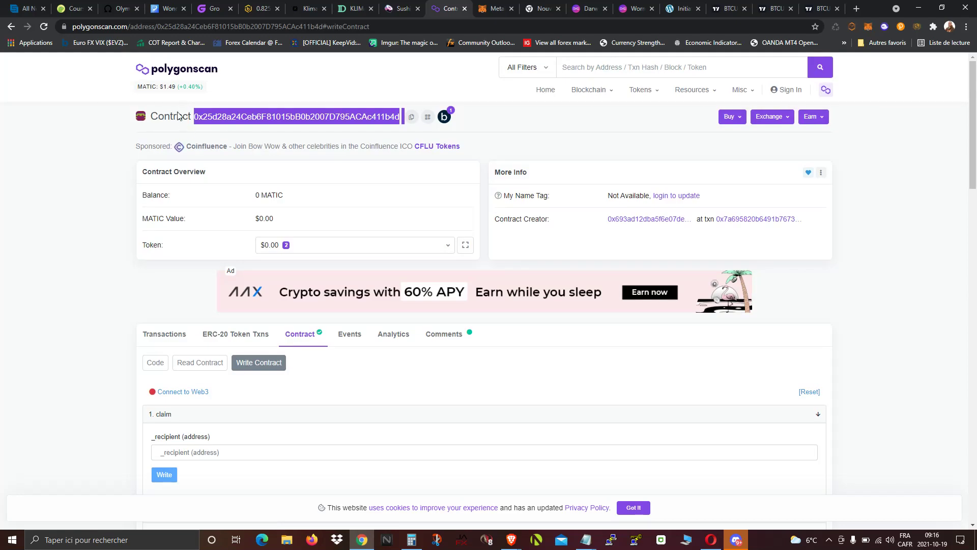
pyautogui.scroll(-1, 104, 271)
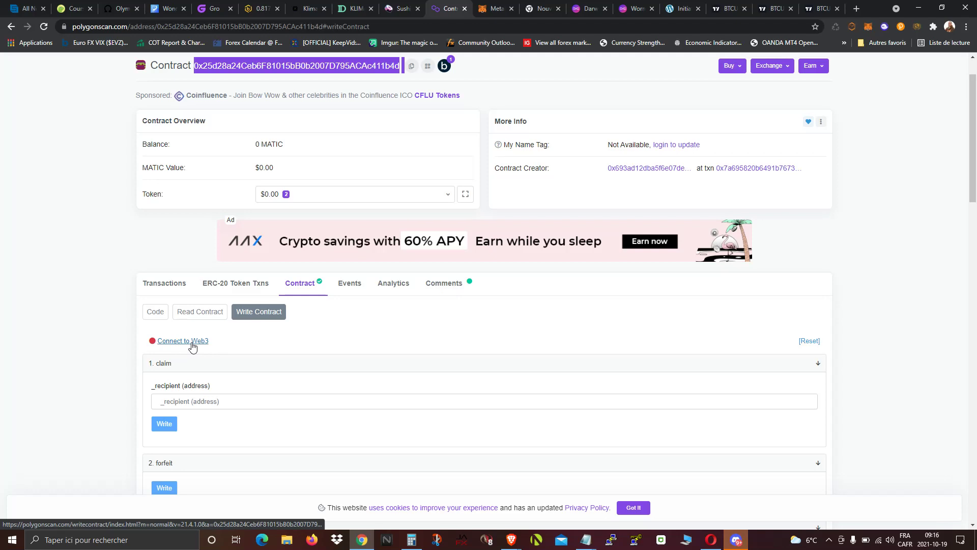
pyautogui.click(493, 8)
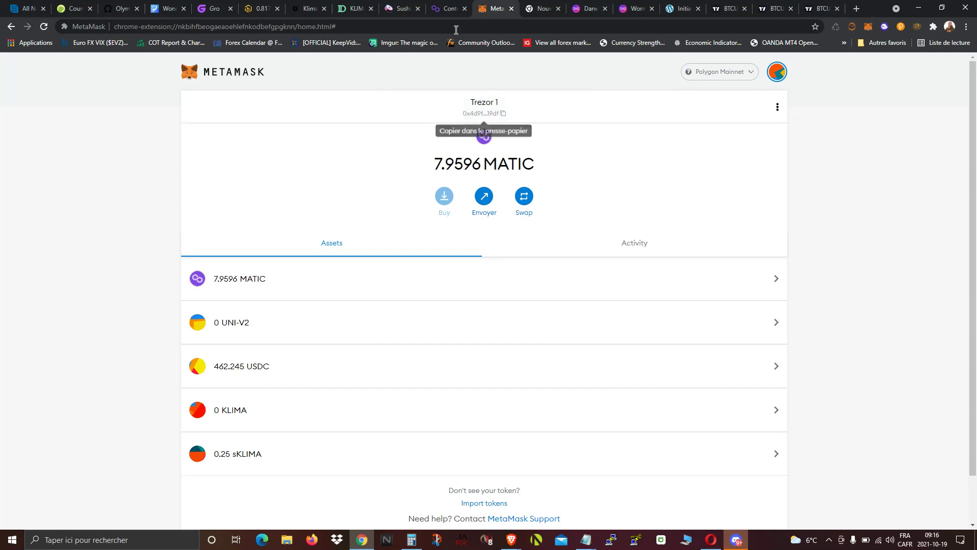
# - Type a placeholder address into the claim function's _recipient field, then go to the Klima staking page
pyautogui.click(444, 8)
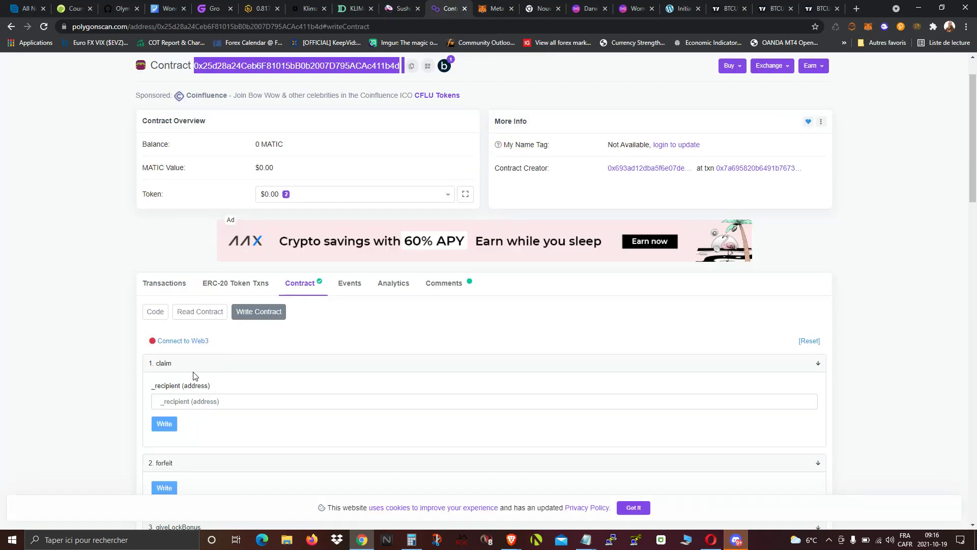
pyautogui.click(200, 402)
pyautogui.write('55')
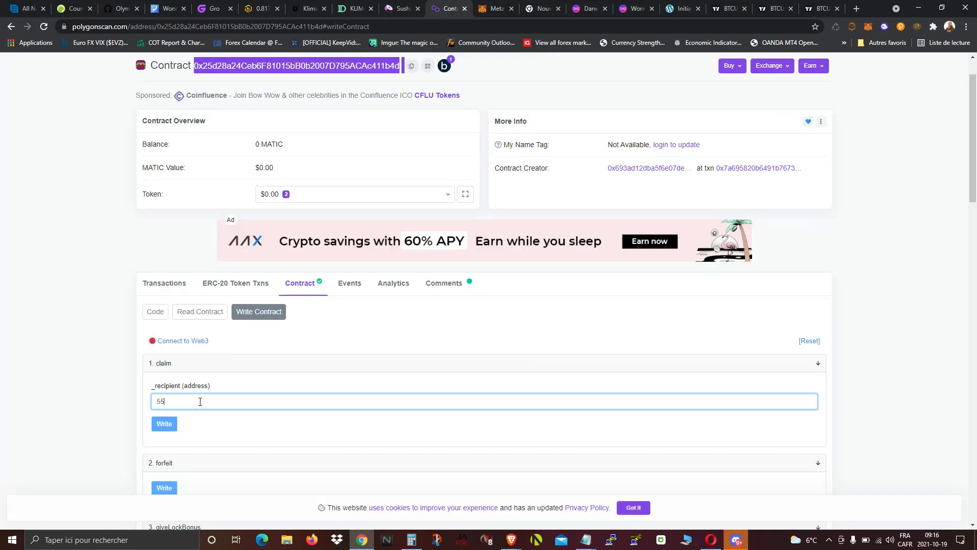
pyautogui.write('5262462264262422jh26jh,65hj,65hj2')
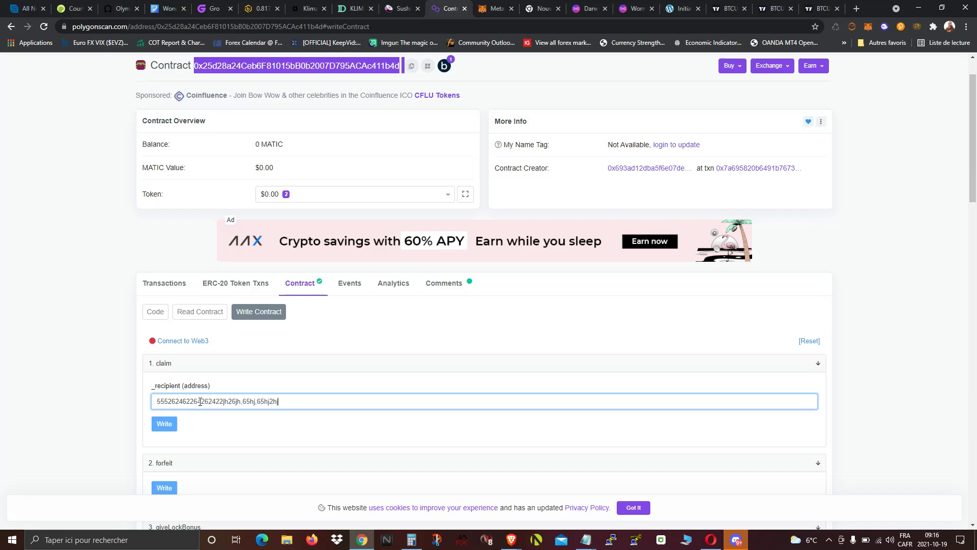
pyautogui.write('hj')
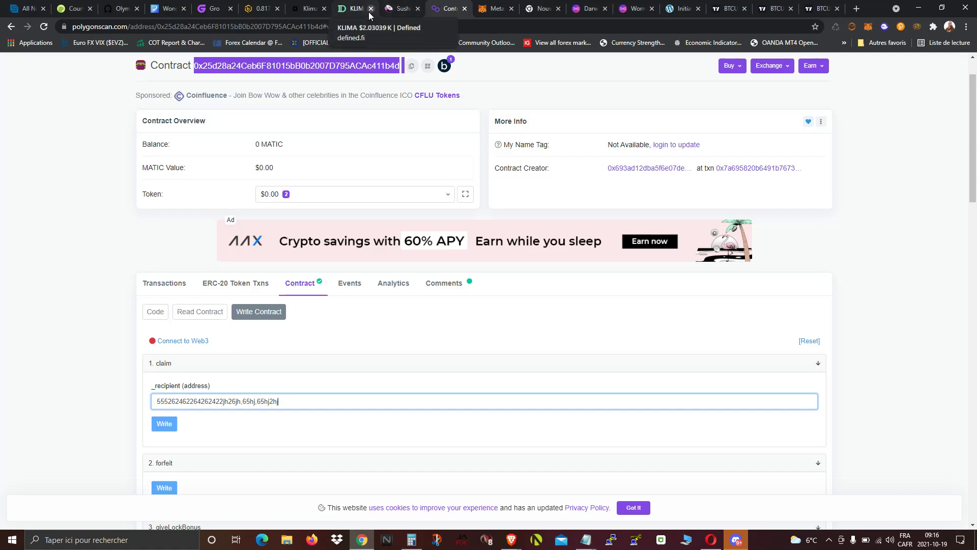
pyautogui.click(309, 9)
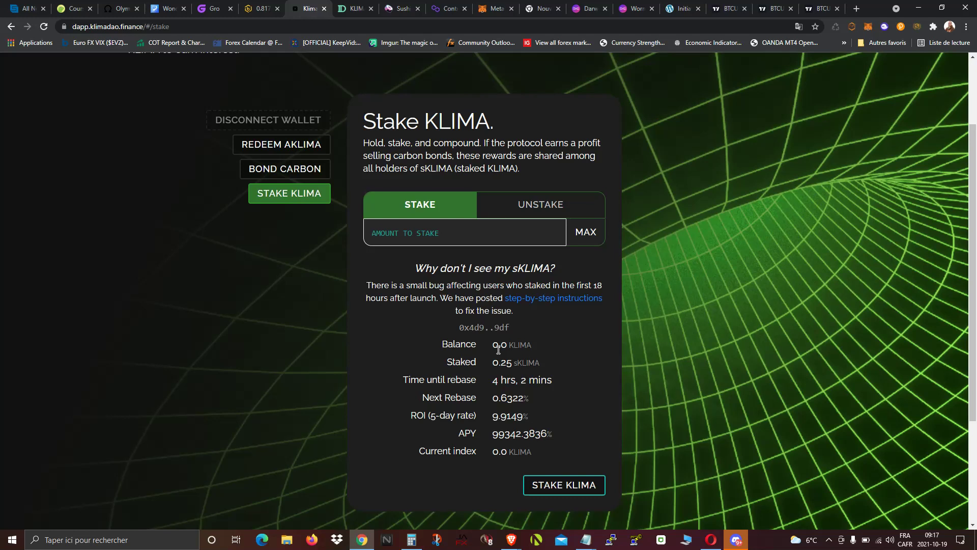
# - Confirm MetaMask lists 0.25 sKLIMA, 7.9596 MATIC and 462.245 USDC, then go back to Polygonscan
pyautogui.click(492, 9)
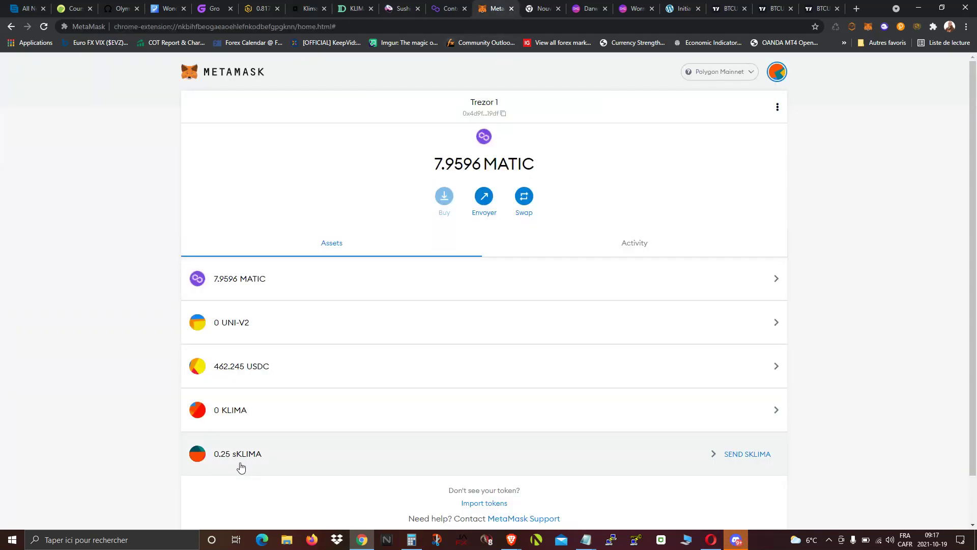
pyautogui.click(441, 9)
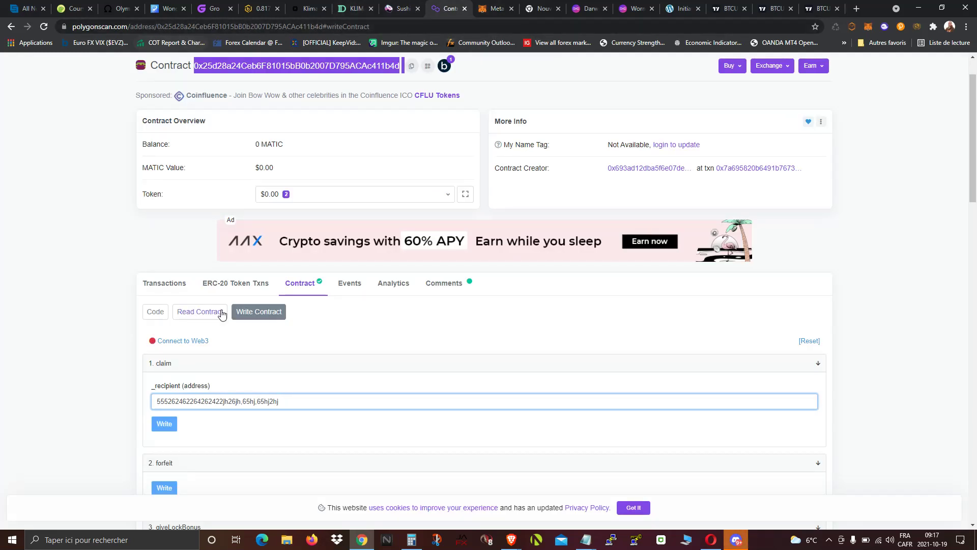
# - Cancel the Connect to Web3 wallet dialog, then check the Klima staked amount and MetaMask assets
pyautogui.click(183, 341)
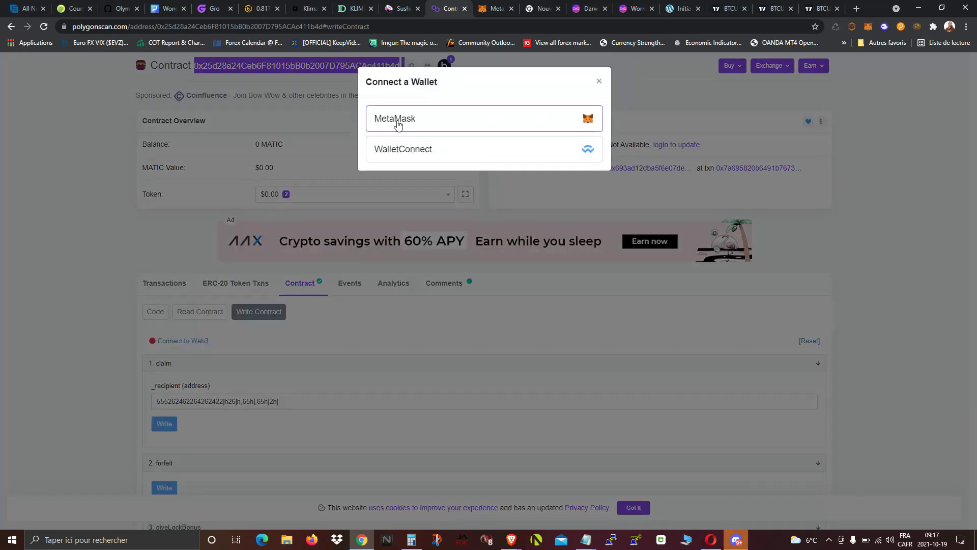
pyautogui.click(599, 81)
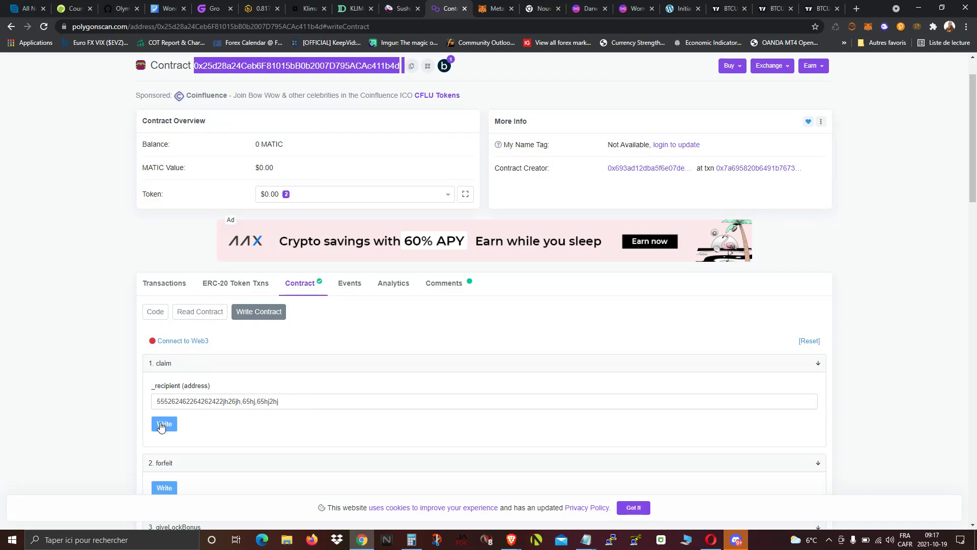
pyautogui.click(304, 11)
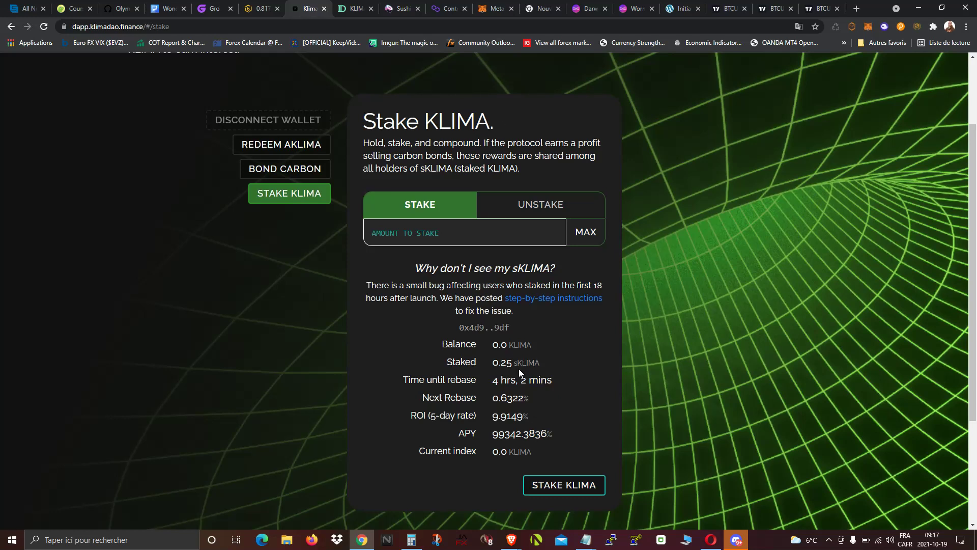
pyautogui.click(493, 9)
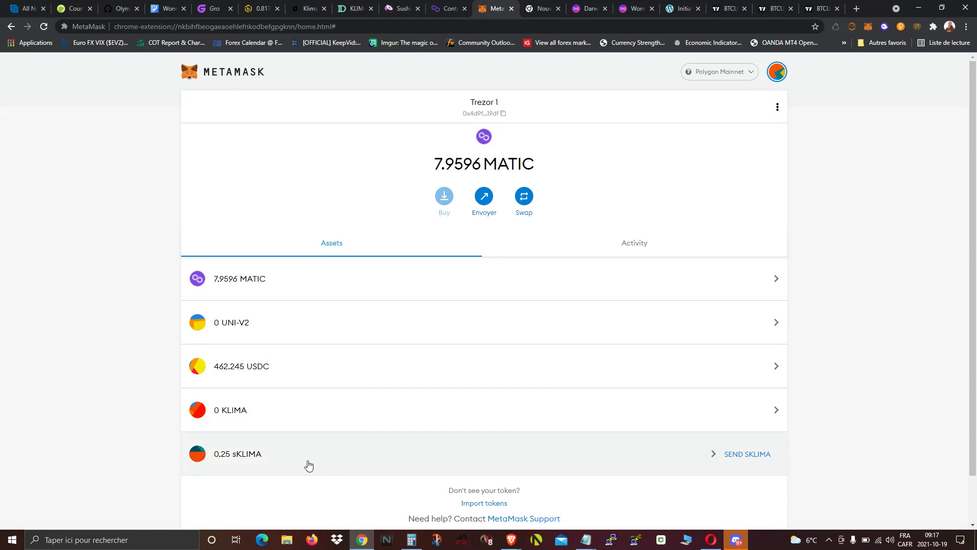
# - Close MetaMask's Import Tokens form and select the sKLIMA (Polygon) address in Discord announcements
pyautogui.click(472, 504)
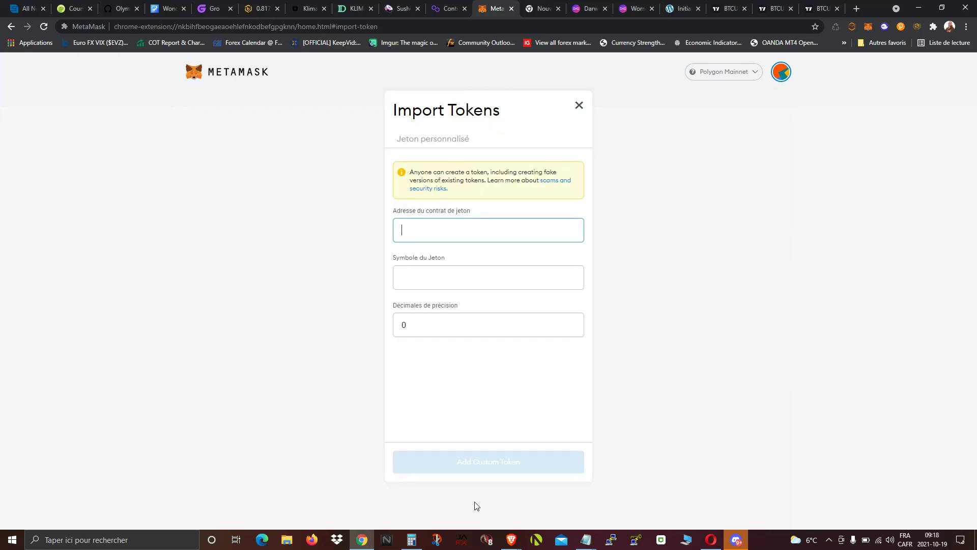
pyautogui.click(579, 105)
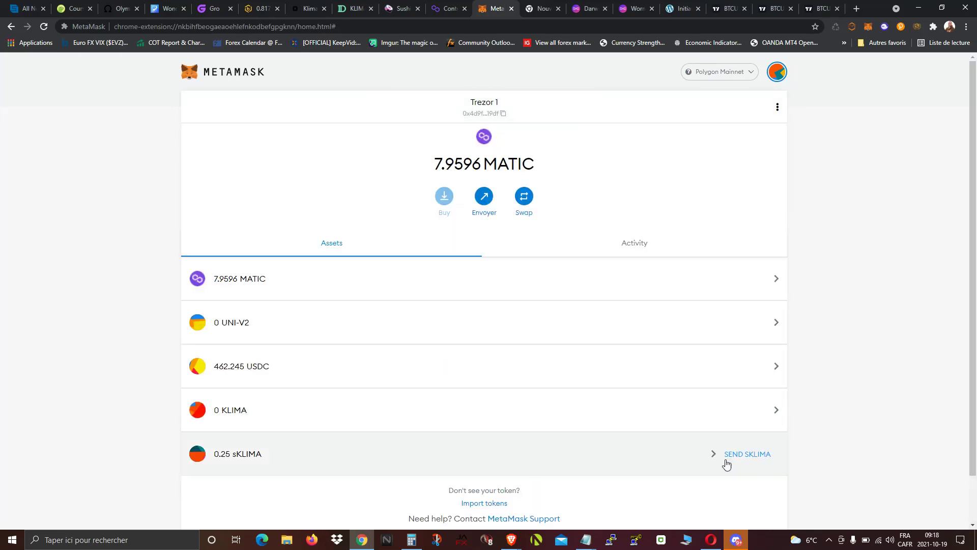
pyautogui.click(736, 541)
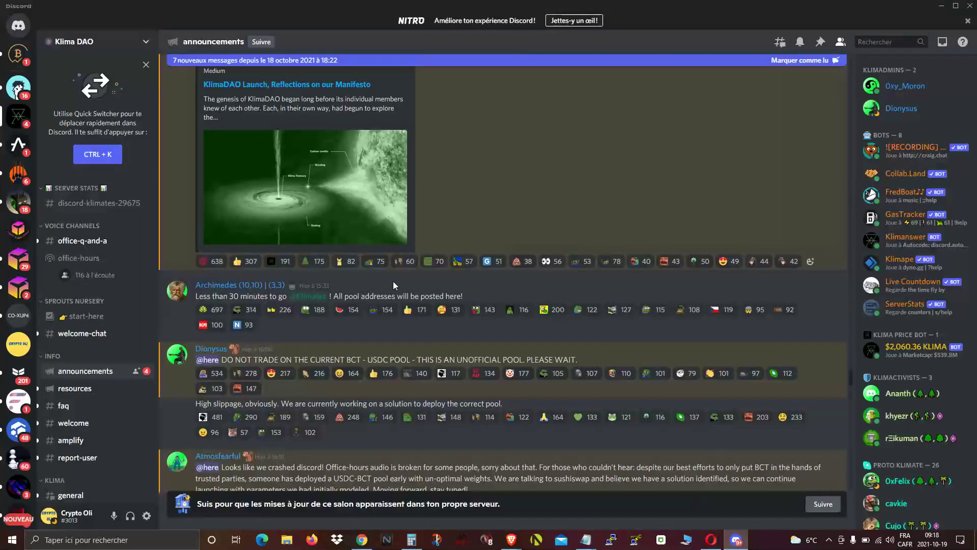
pyautogui.scroll(10, 407, 272)
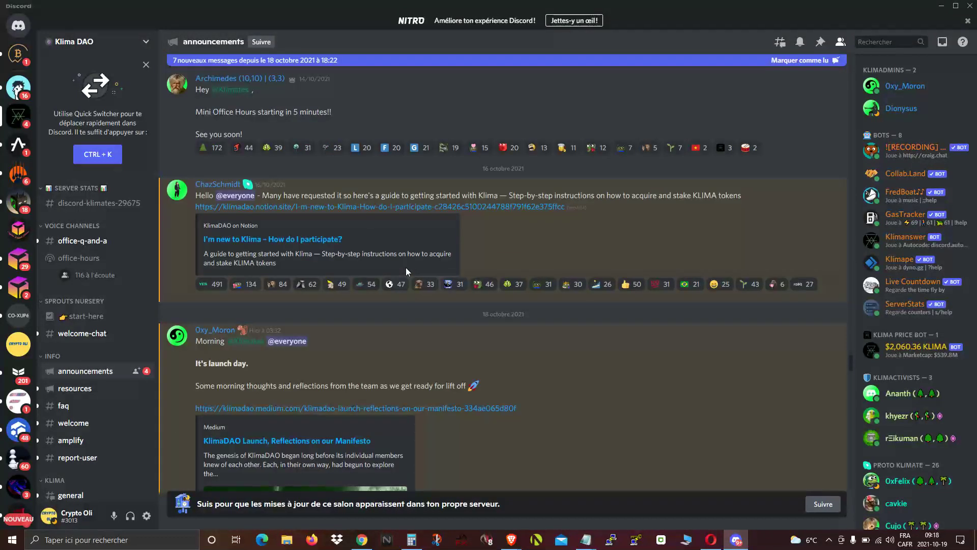
pyautogui.scroll(-3, 405, 270)
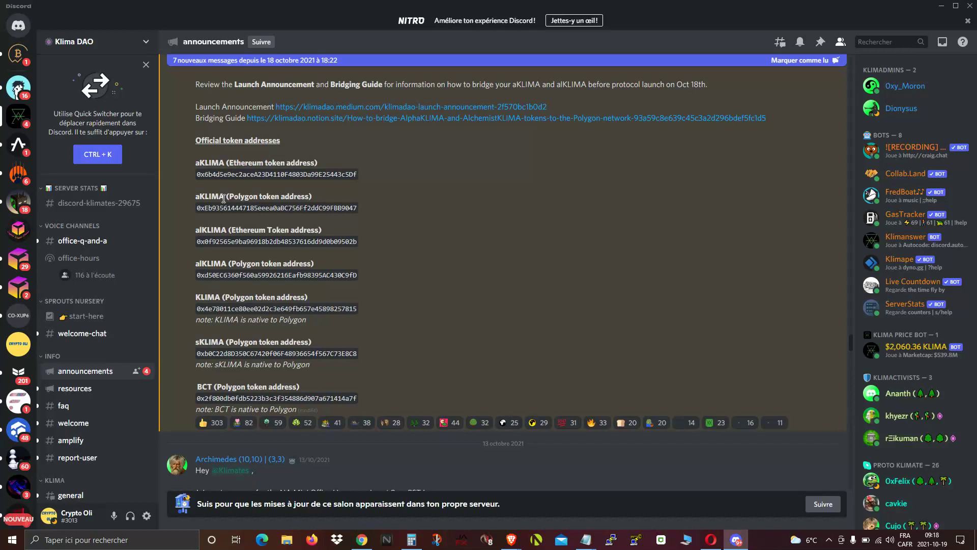
pyautogui.doubleClick(227, 352)
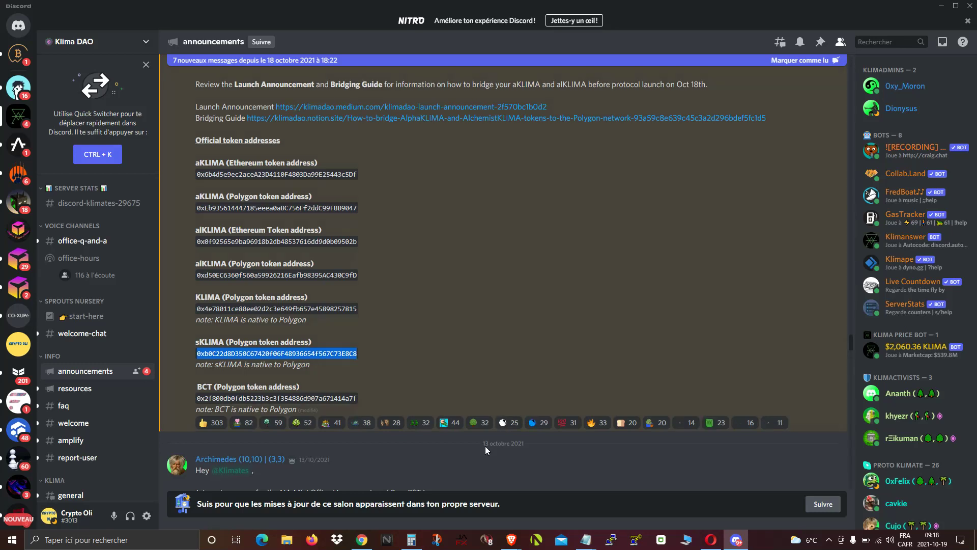
# - Open MetaMask's Import Tokens form and paste the clipboard into the token contract address field
pyautogui.click(362, 540)
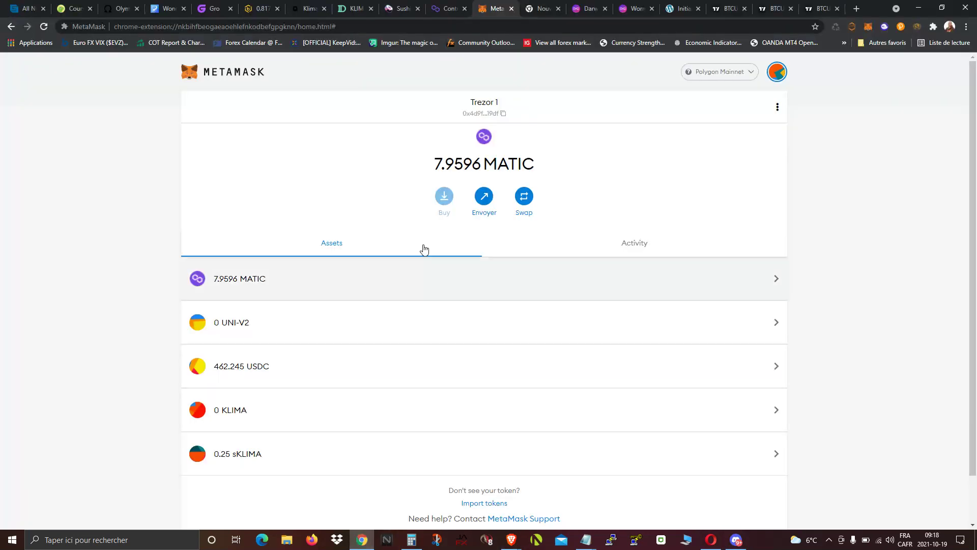
pyautogui.click(484, 503)
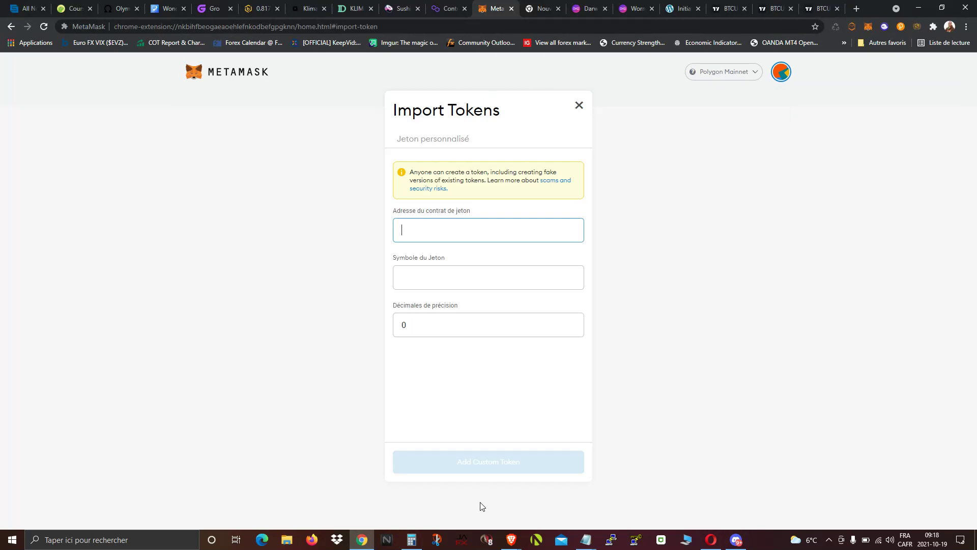
pyautogui.rightClick(478, 232)
pyautogui.click(504, 309)
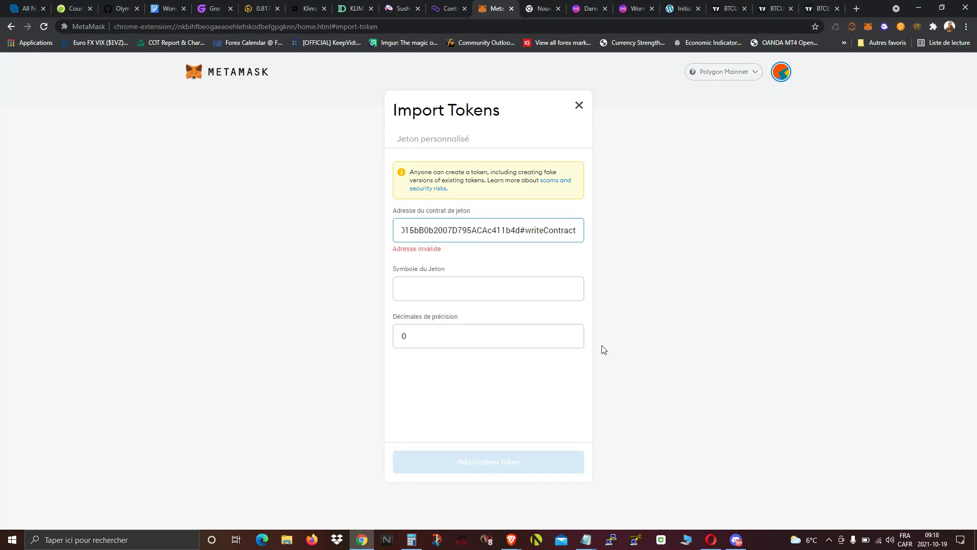
# - Replace the wrong entry with the sKLIMA address copied from Discord, see it's already added, and close
pyautogui.click(737, 540)
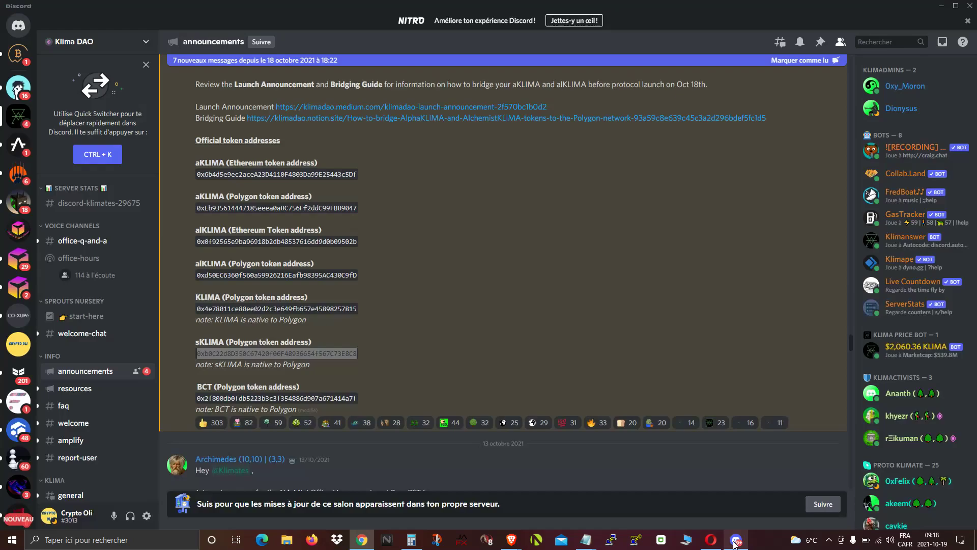
pyautogui.doubleClick(299, 352)
pyautogui.rightClick(300, 352)
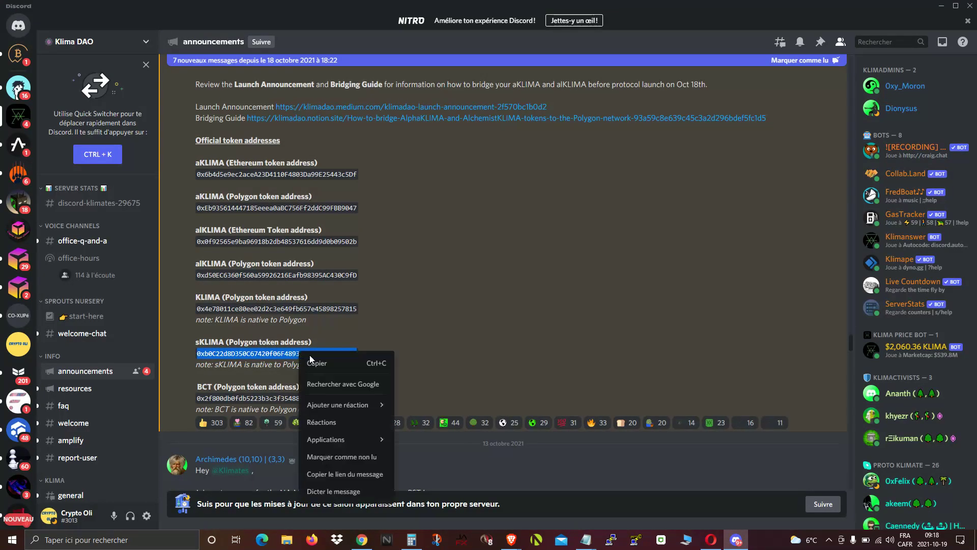
pyautogui.click(311, 365)
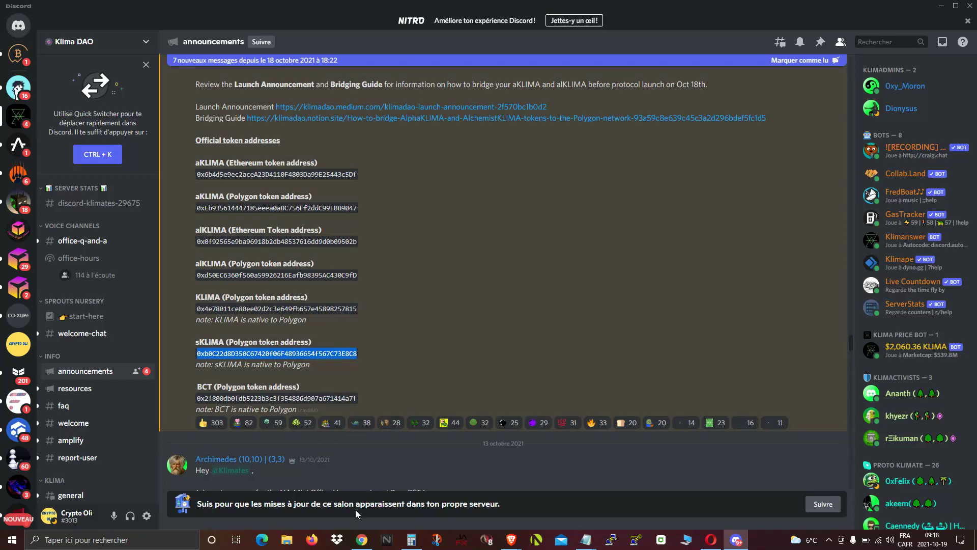
pyautogui.click(362, 539)
pyautogui.tripleClick(522, 228)
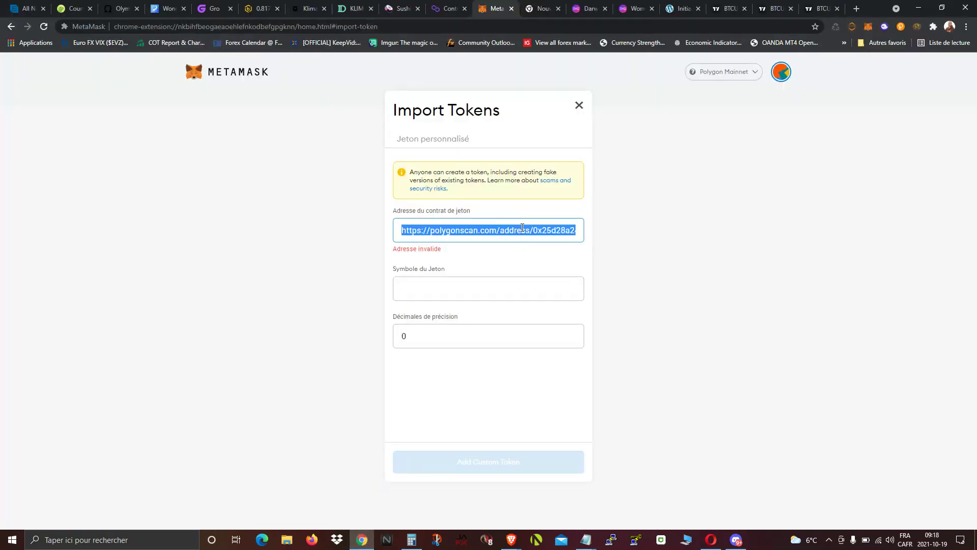
pyautogui.press('BackSpace')
pyautogui.hotkey('ctrl', 'v')
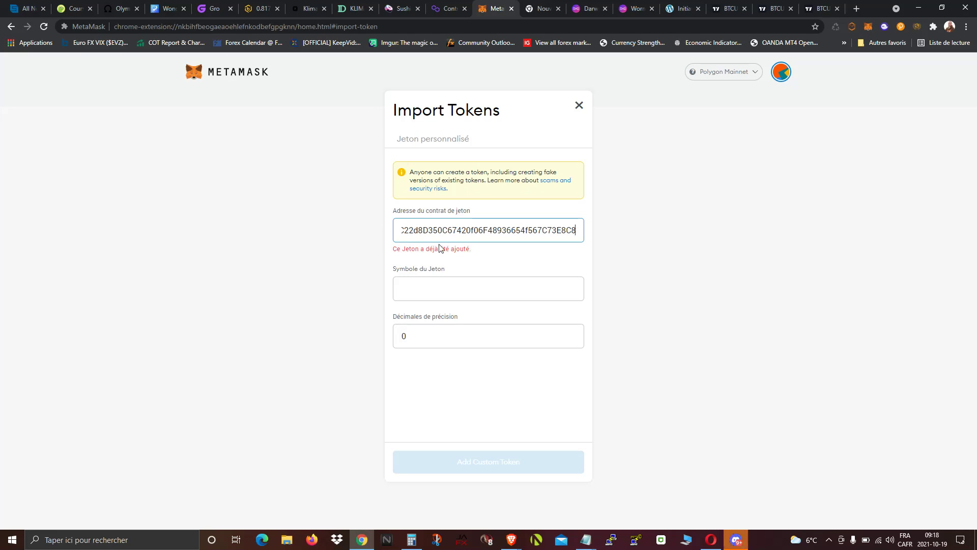
pyautogui.click(579, 107)
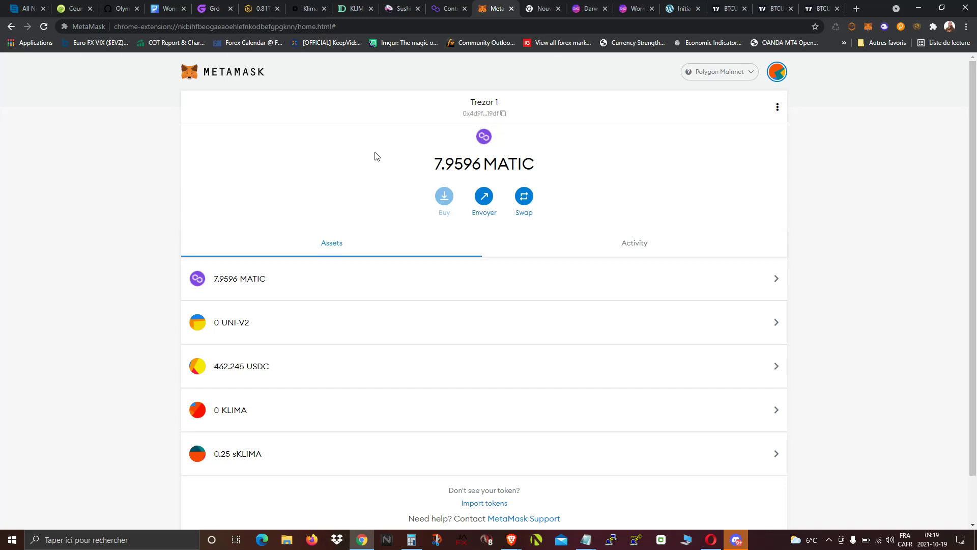
pyautogui.click(451, 9)
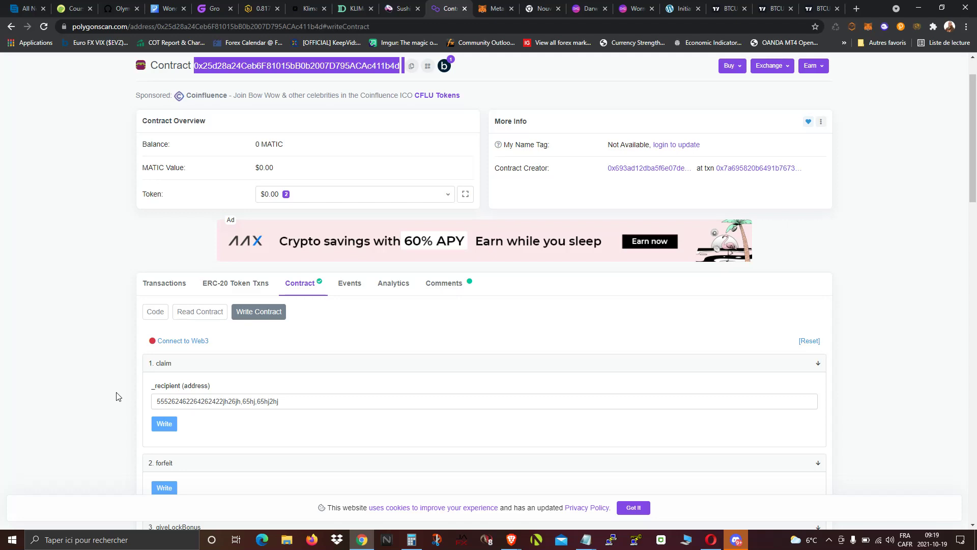
pyautogui.click(495, 9)
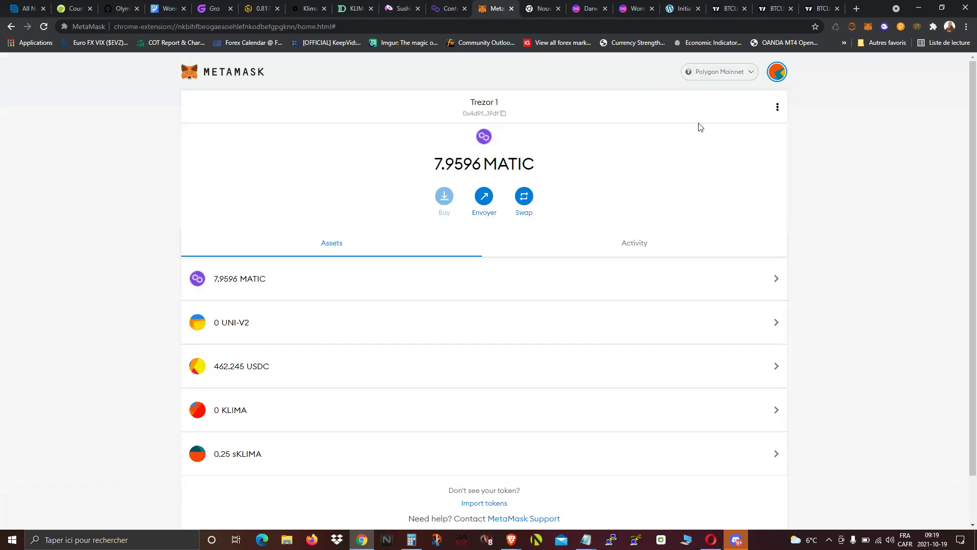
pyautogui.click(746, 72)
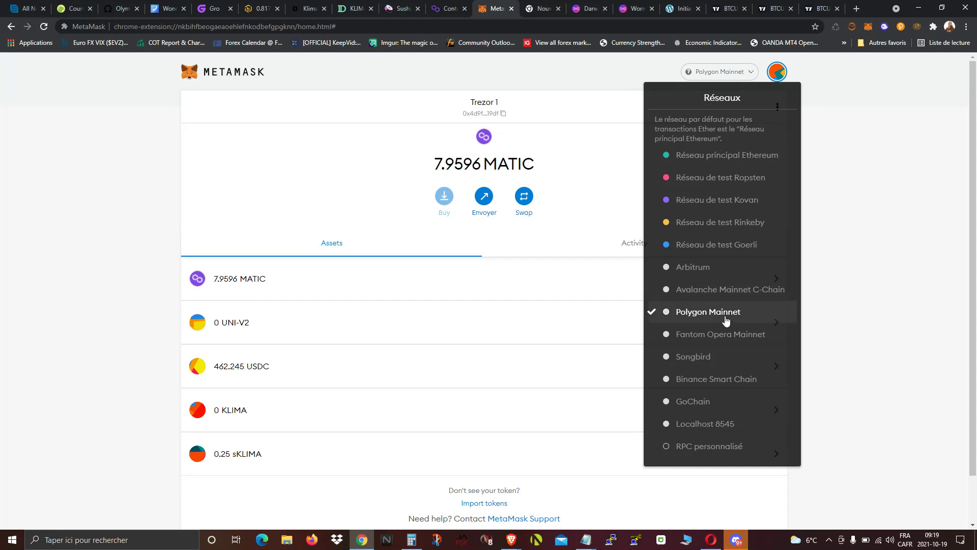
pyautogui.click(842, 330)
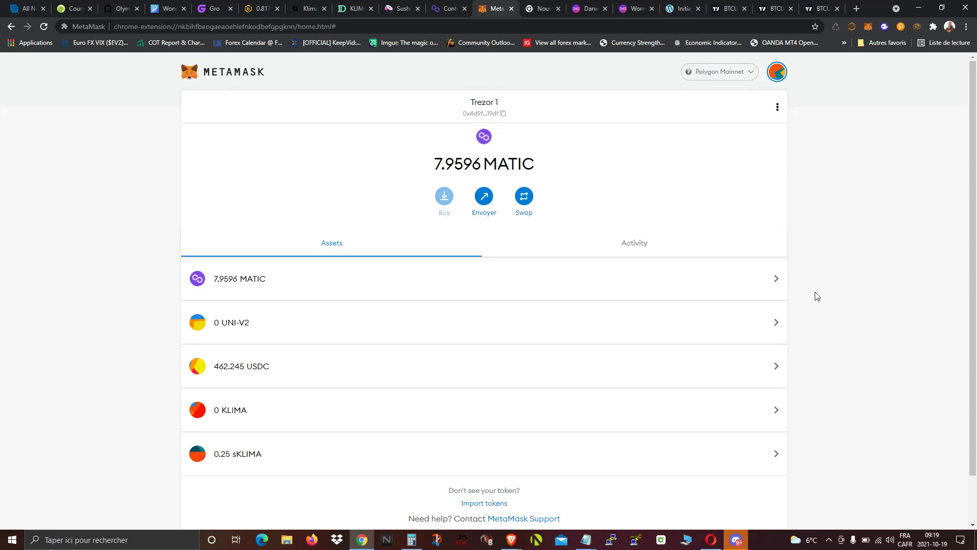
pyautogui.moveTo(430, 405)
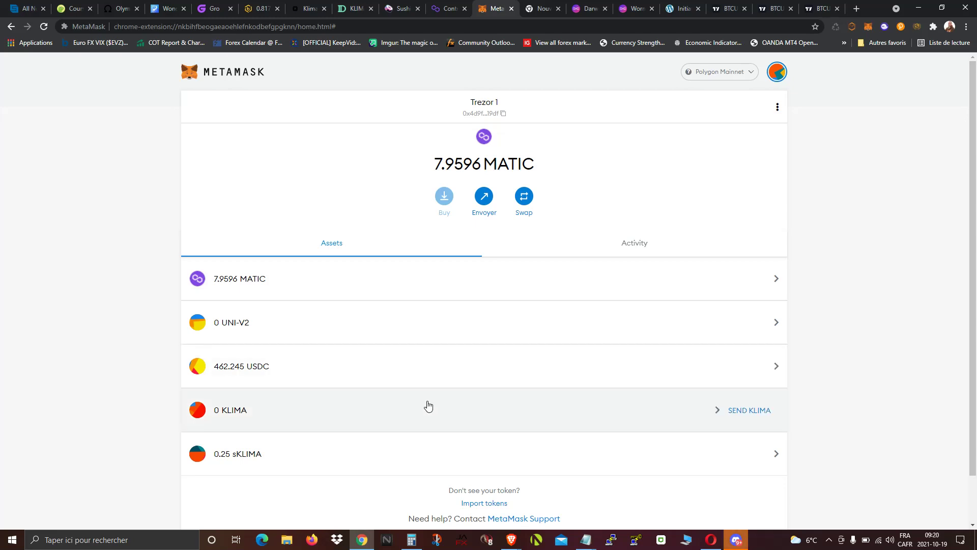
pyautogui.moveTo(465, 376)
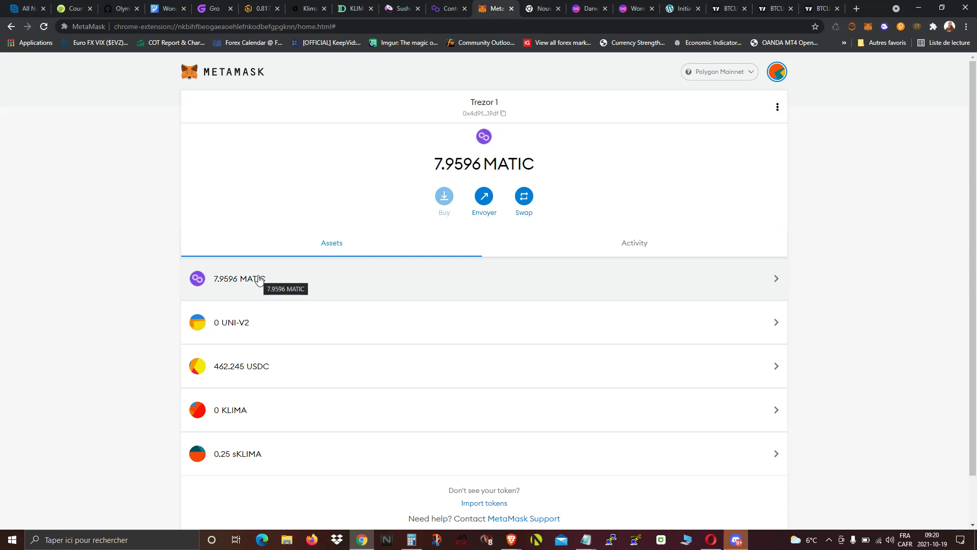
# - Review MetaMask's activity and the MATIC Swap Tokens For Exact Tokens transaction details
pyautogui.click(639, 248)
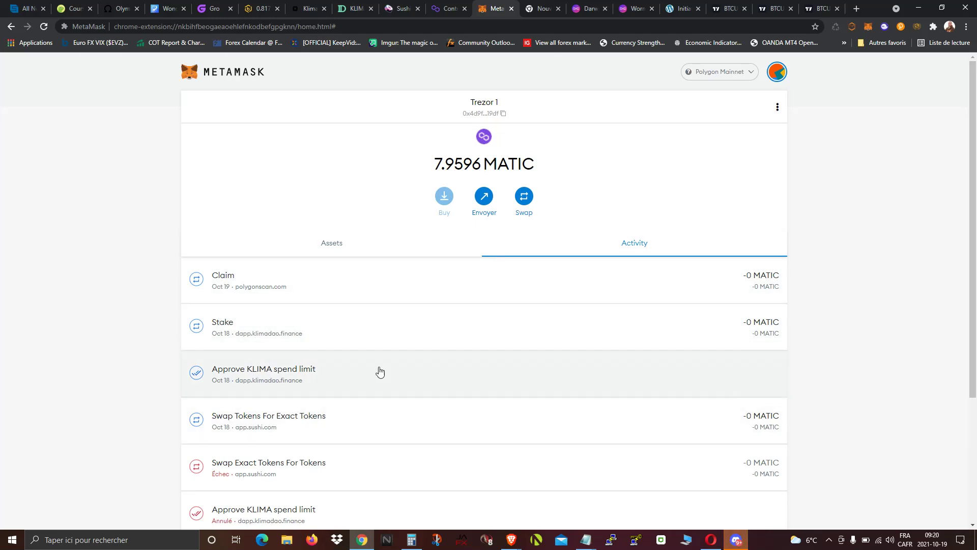
pyautogui.click(303, 246)
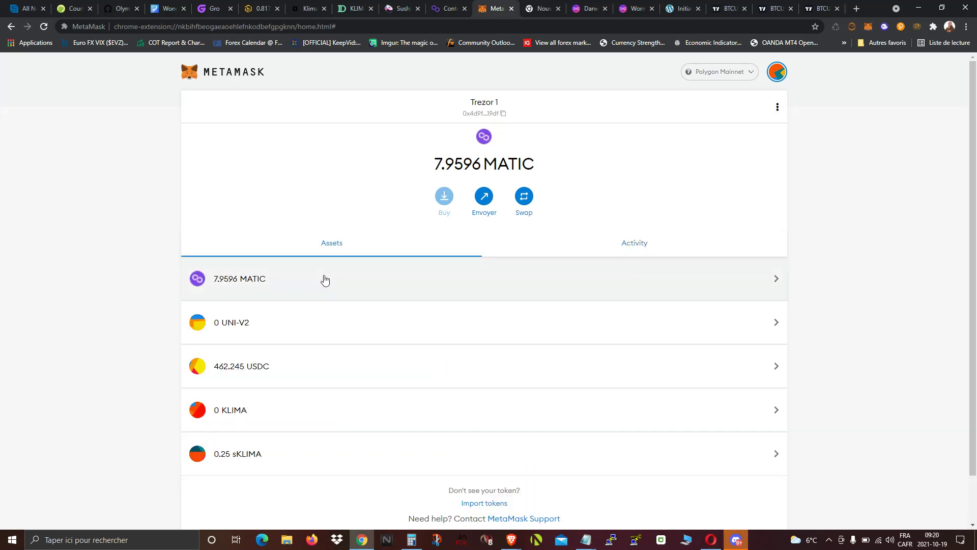
pyautogui.click(321, 280)
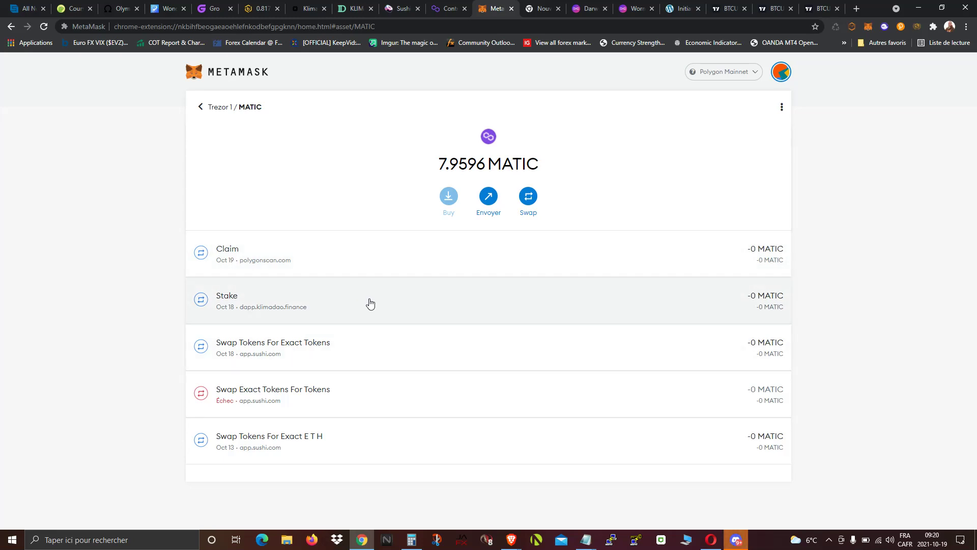
pyautogui.click(359, 351)
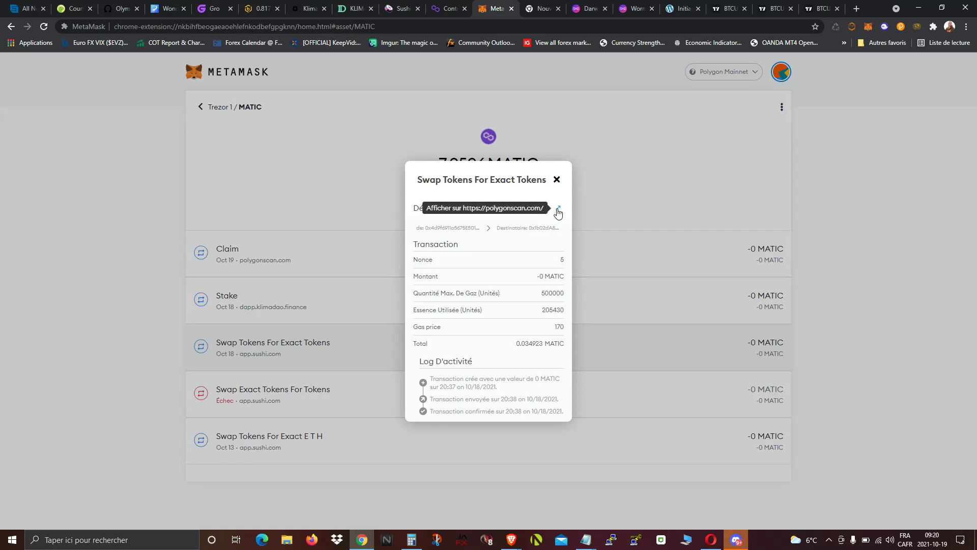
pyautogui.click(557, 179)
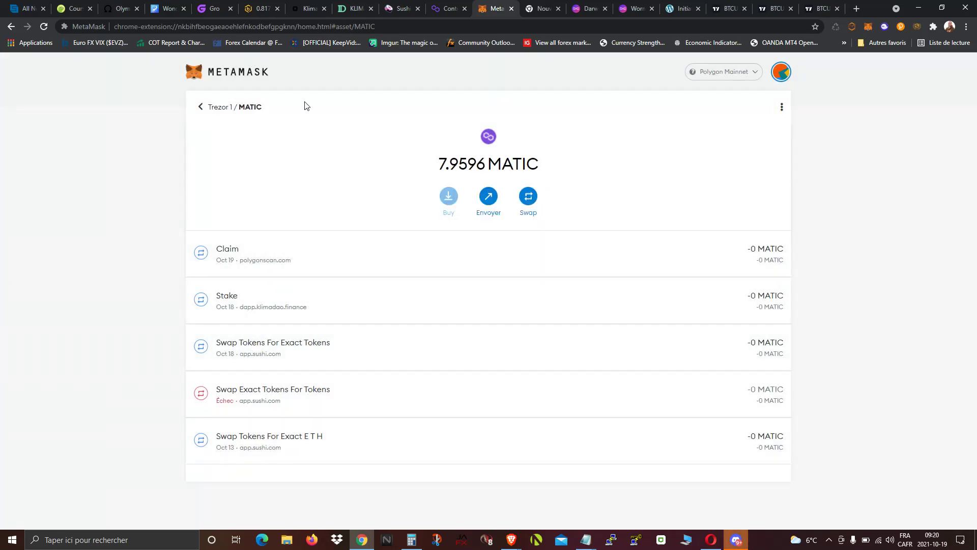
pyautogui.click(214, 108)
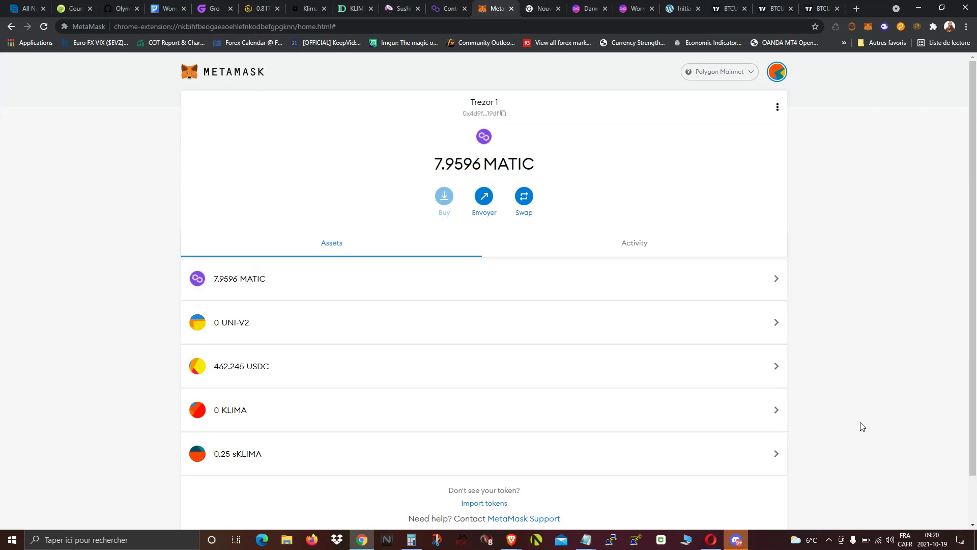
# - Switch to the Brave browser and bring up a Twitter profile tab
pyautogui.moveTo(742, 310)
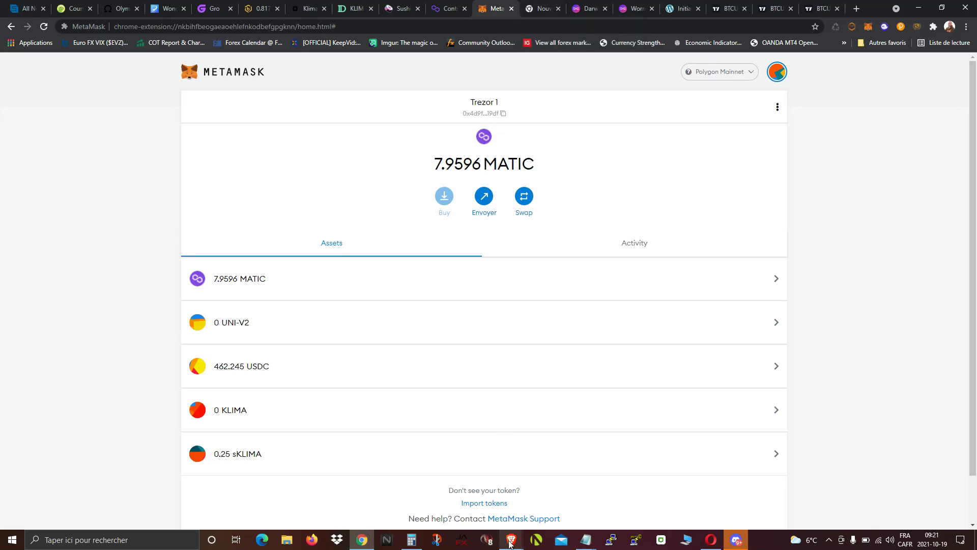
pyautogui.moveTo(511, 544)
pyautogui.click(474, 511)
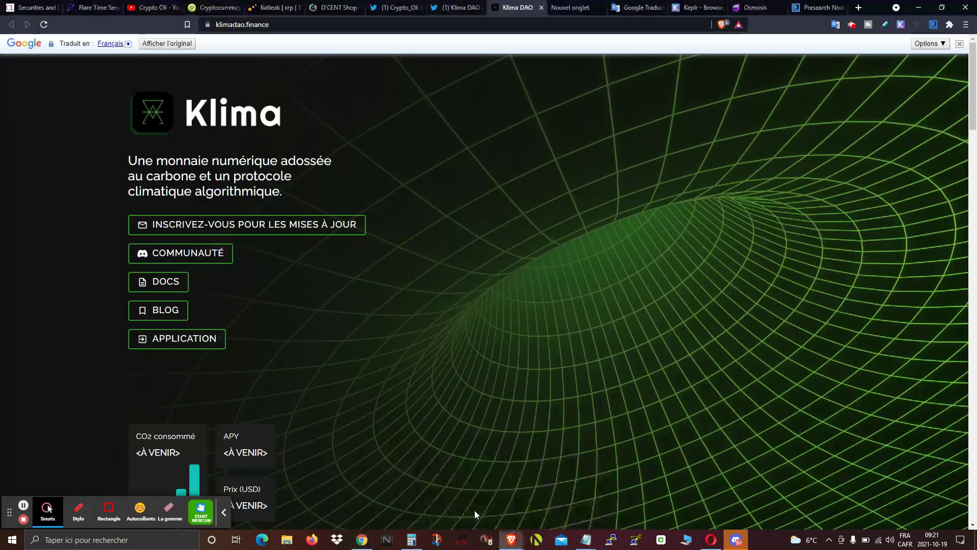
pyautogui.click(400, 8)
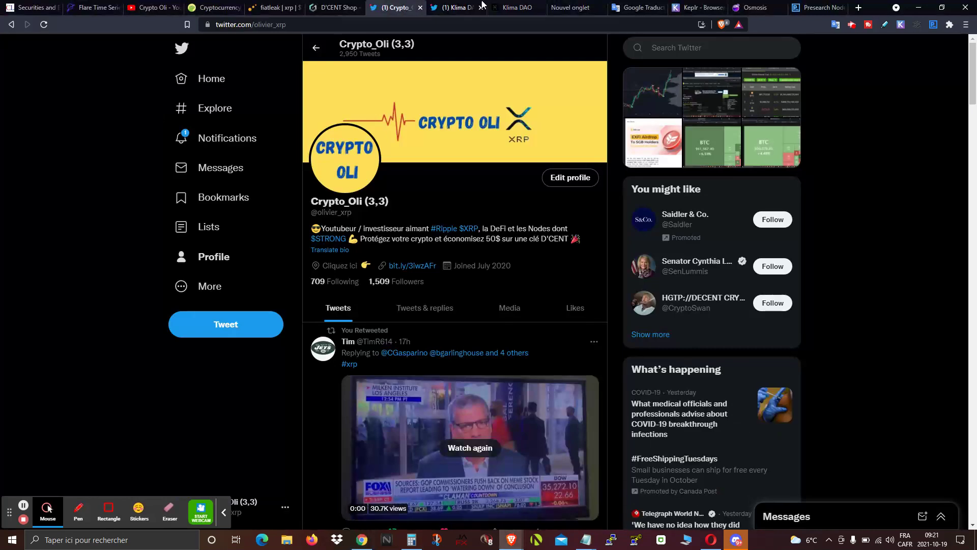
# - View the Klima DAO Twitter profile and klimadao.finance in Brave, then return to MetaMask in Chrome
pyautogui.click(453, 8)
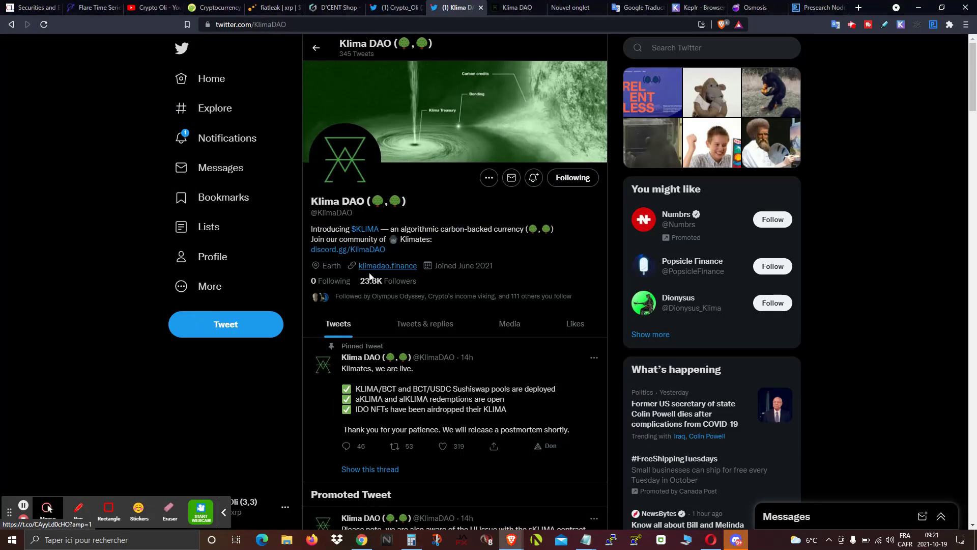
pyautogui.click(511, 10)
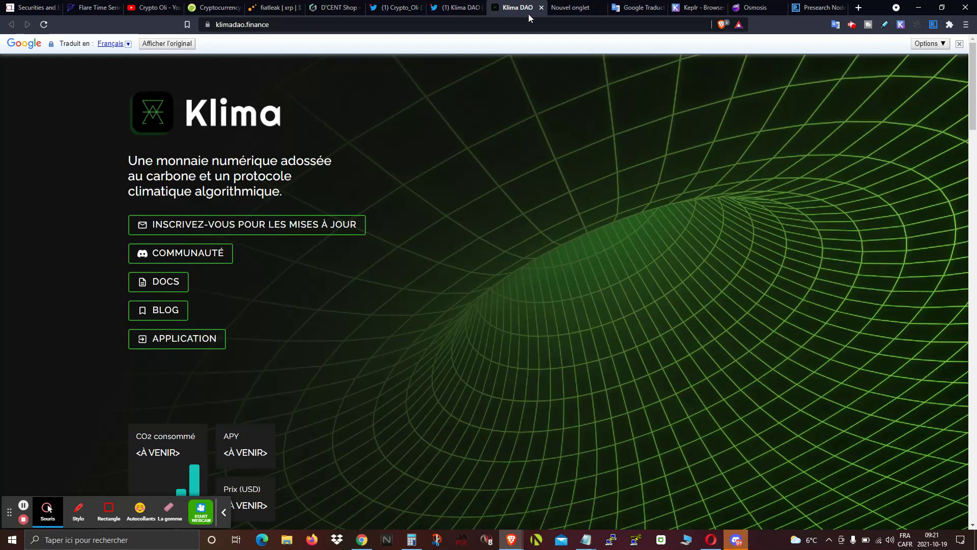
pyautogui.click(362, 540)
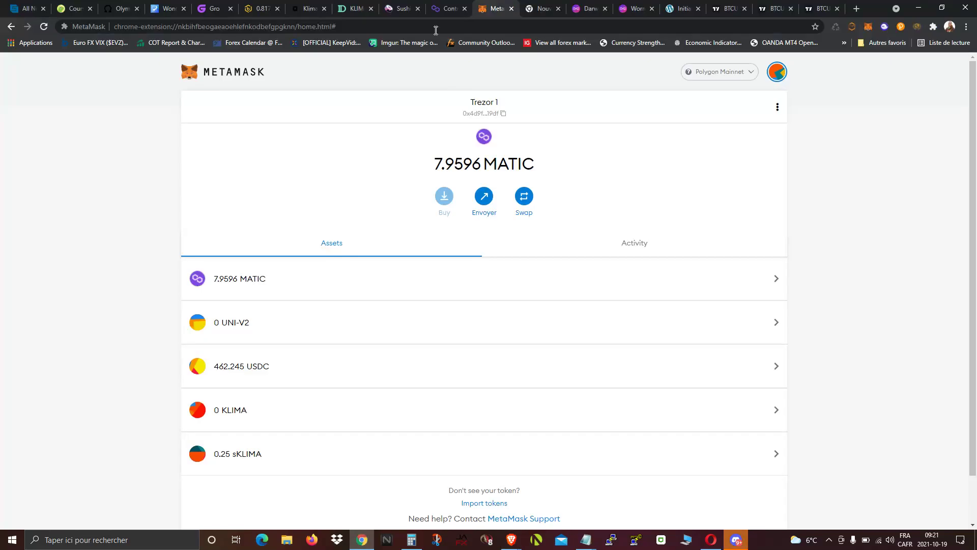
pyautogui.click(353, 8)
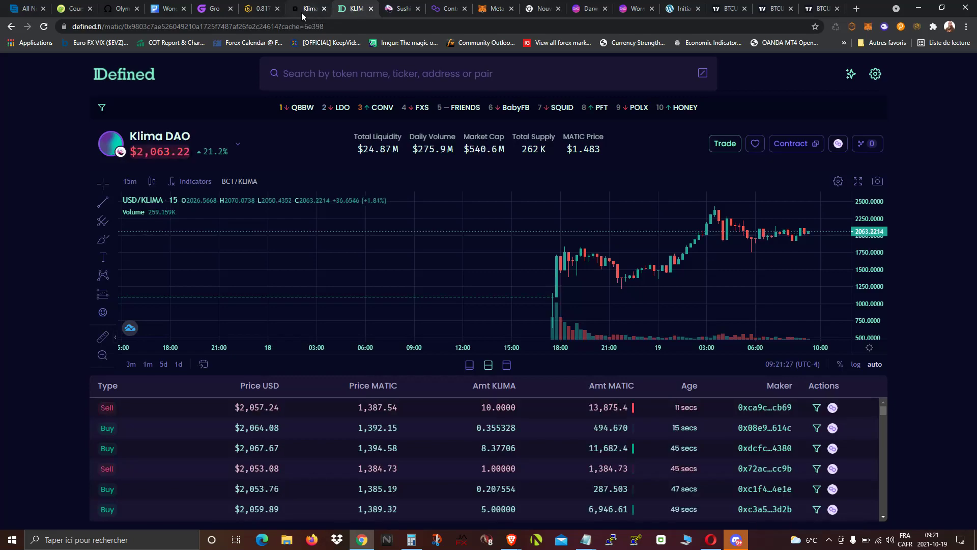
pyautogui.click(305, 8)
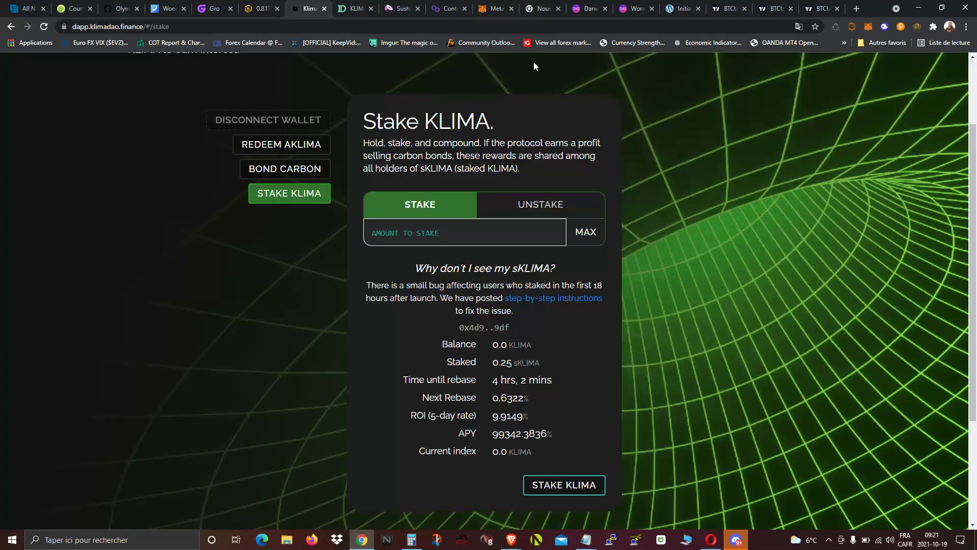
pyautogui.click(493, 9)
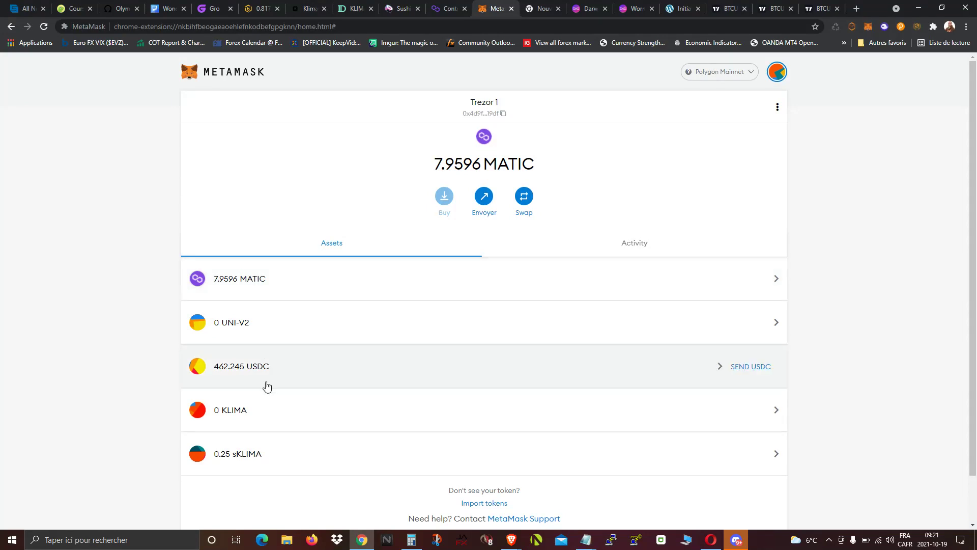
pyautogui.click(400, 8)
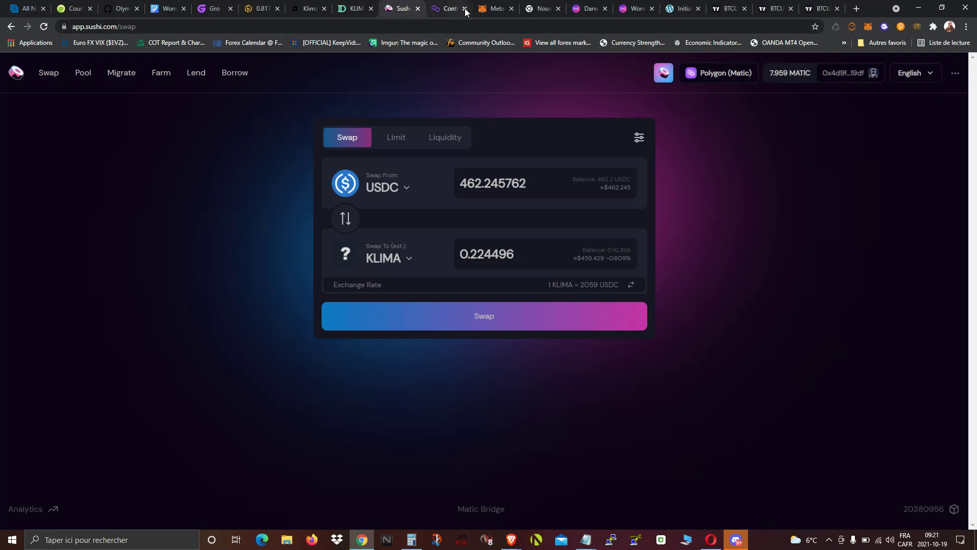
pyautogui.click(490, 10)
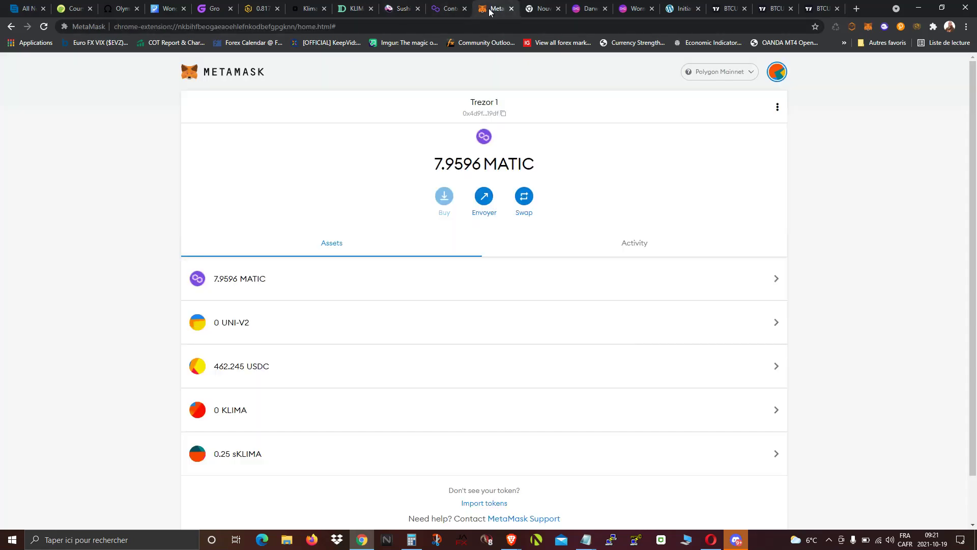
pyautogui.click(740, 76)
# - Inspect MetaMask's Polygon Mainnet network settings (RPC, chain ID 137, explorer), then close settings
pyautogui.click(703, 447)
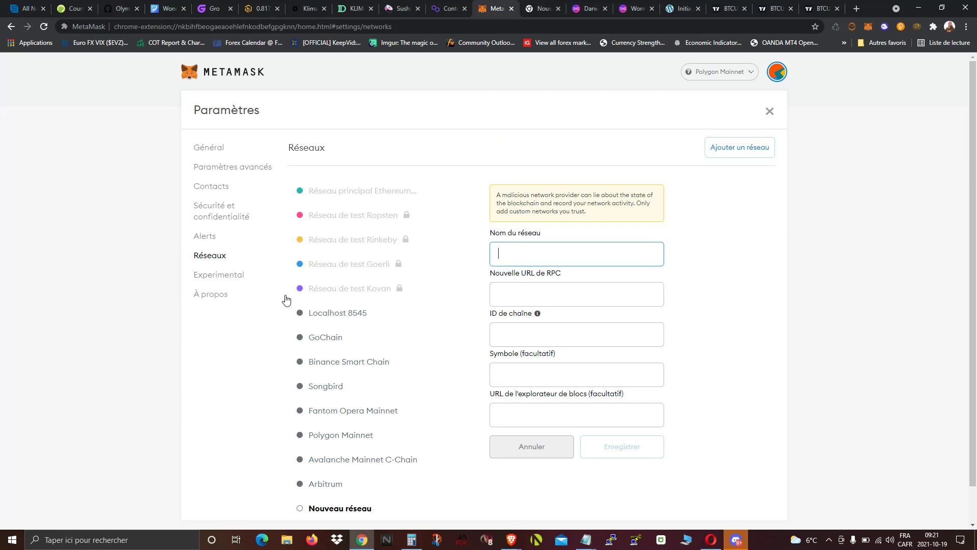
pyautogui.click(213, 275)
pyautogui.click(212, 257)
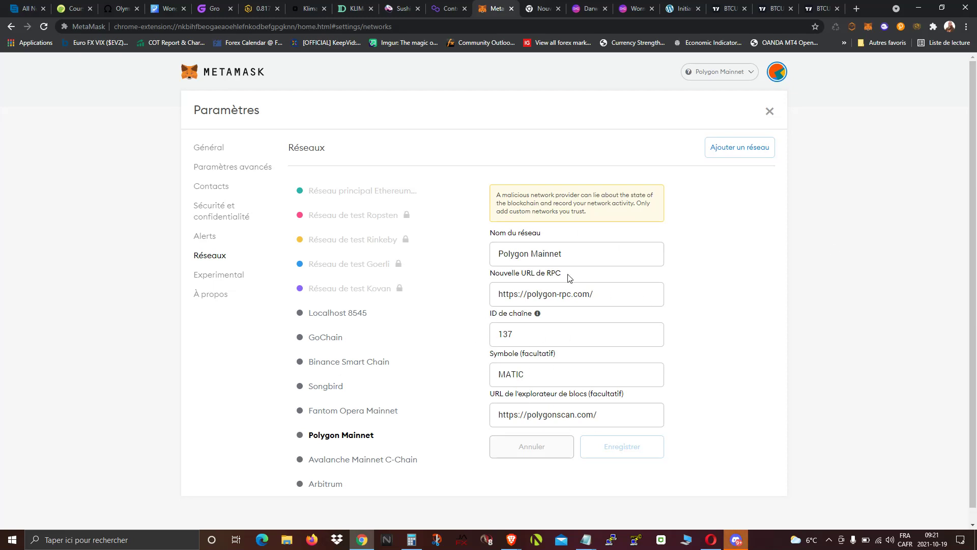
pyautogui.click(770, 111)
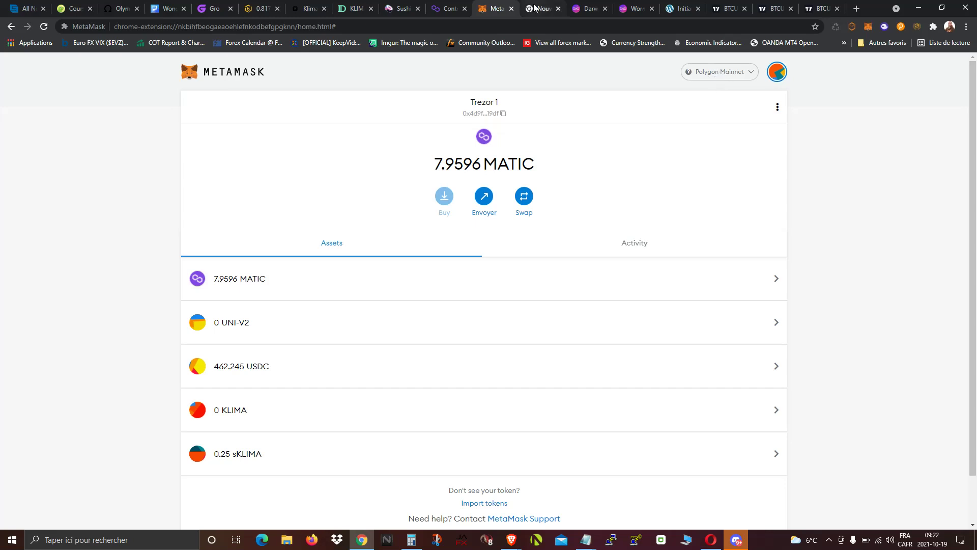
# - Copy the official KLIMA Polygon token address from the Discord announcements
pyautogui.click(395, 11)
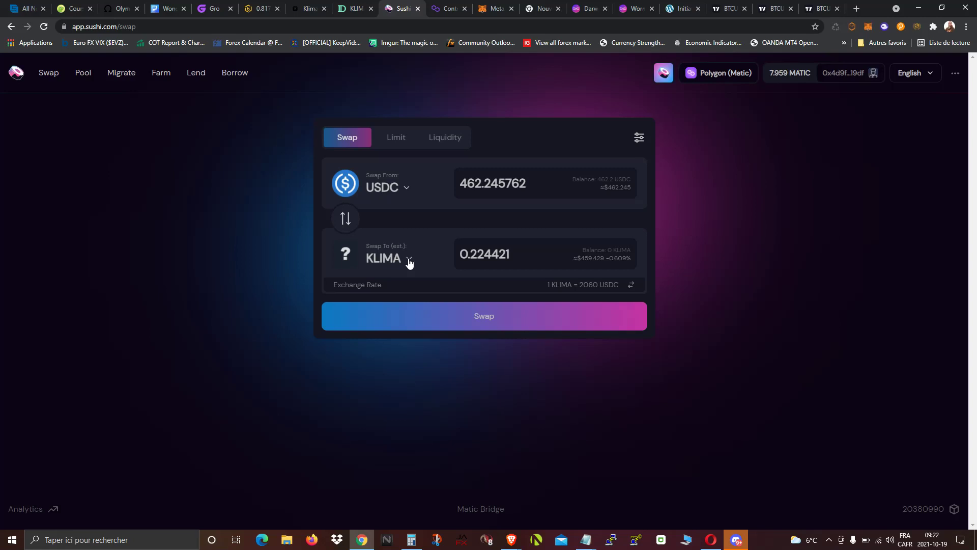
pyautogui.click(737, 539)
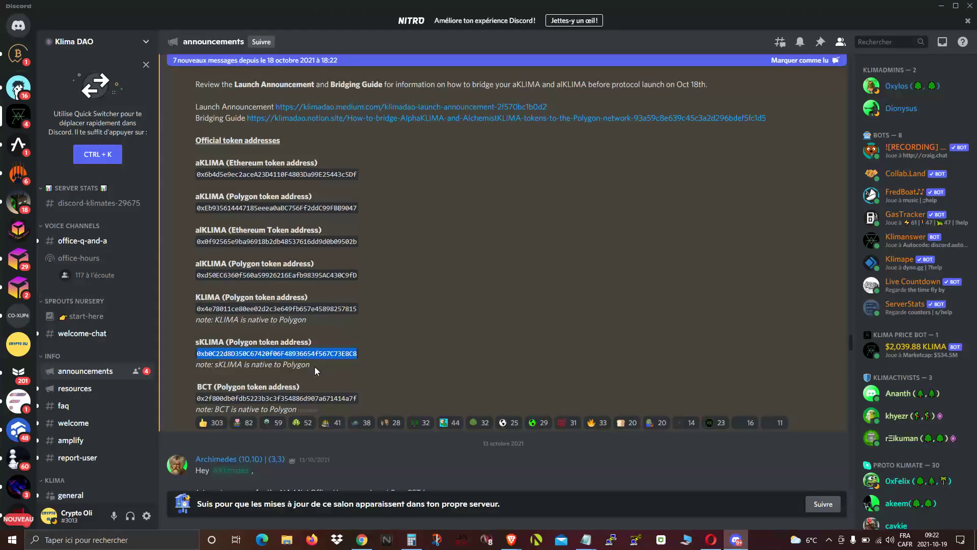
pyautogui.doubleClick(272, 308)
pyautogui.rightClick(287, 314)
pyautogui.click(288, 317)
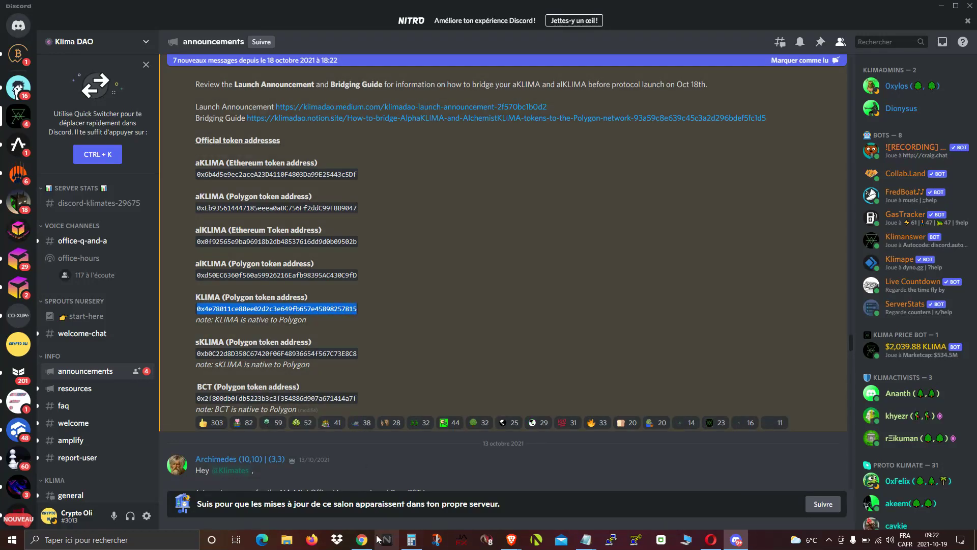
# - Paste the KLIMA address into SushiSwap's token picker to verify it, then close the picker
pyautogui.click(362, 540)
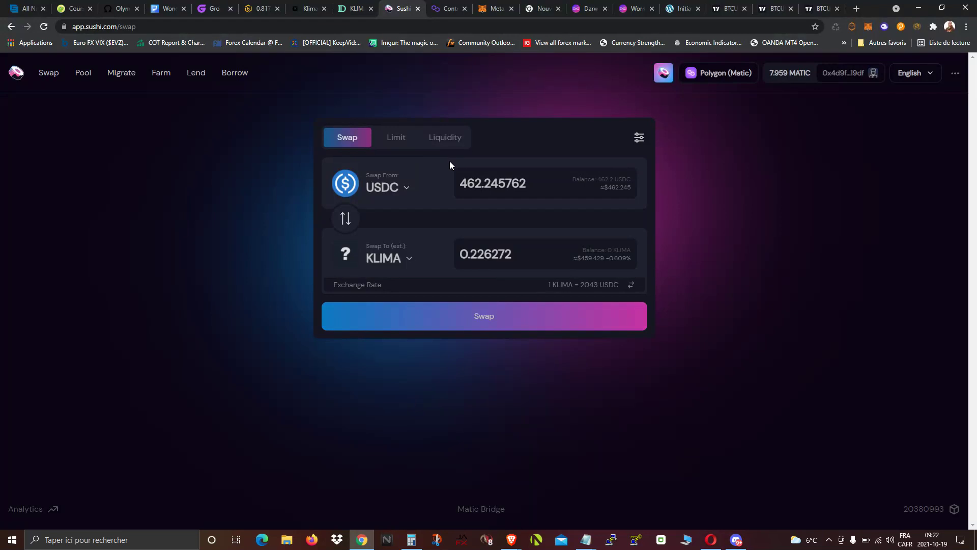
pyautogui.click(406, 261)
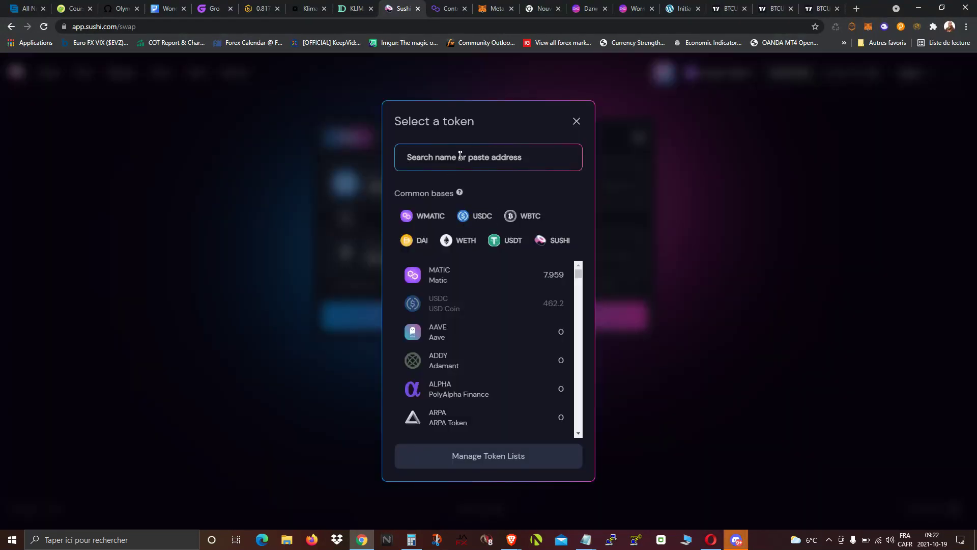
pyautogui.hotkey('ctrl', 'v')
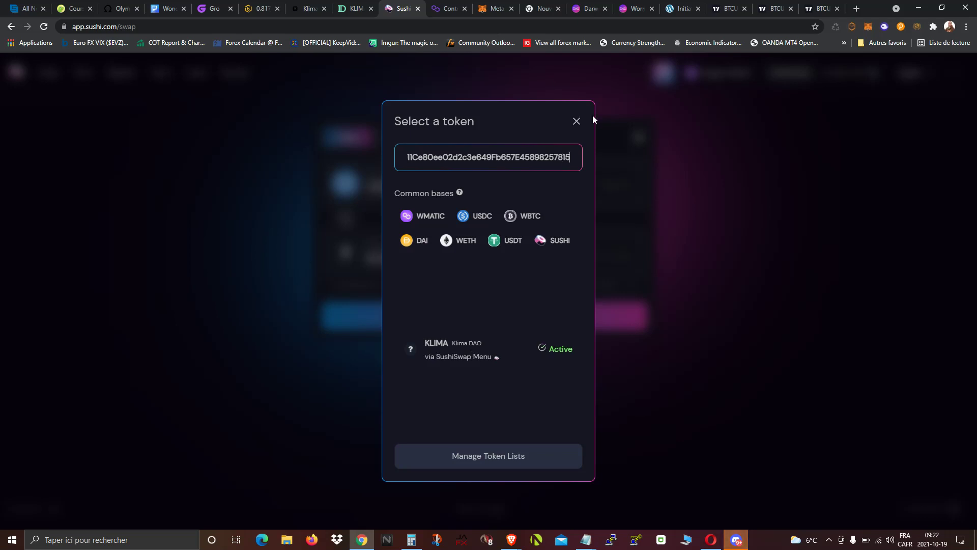
pyautogui.click(576, 121)
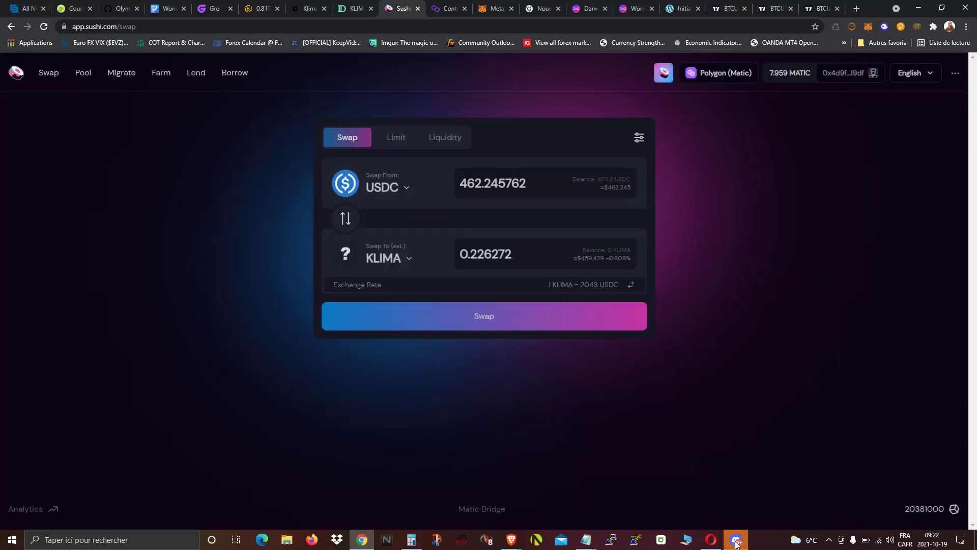
pyautogui.hotkey('alt', 'Tab')
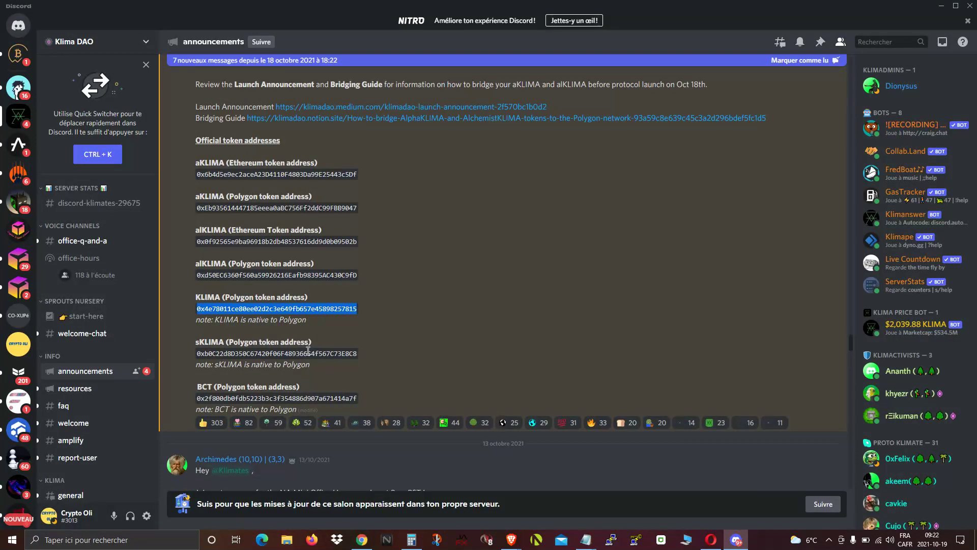
pyautogui.scroll(-1, 320, 358)
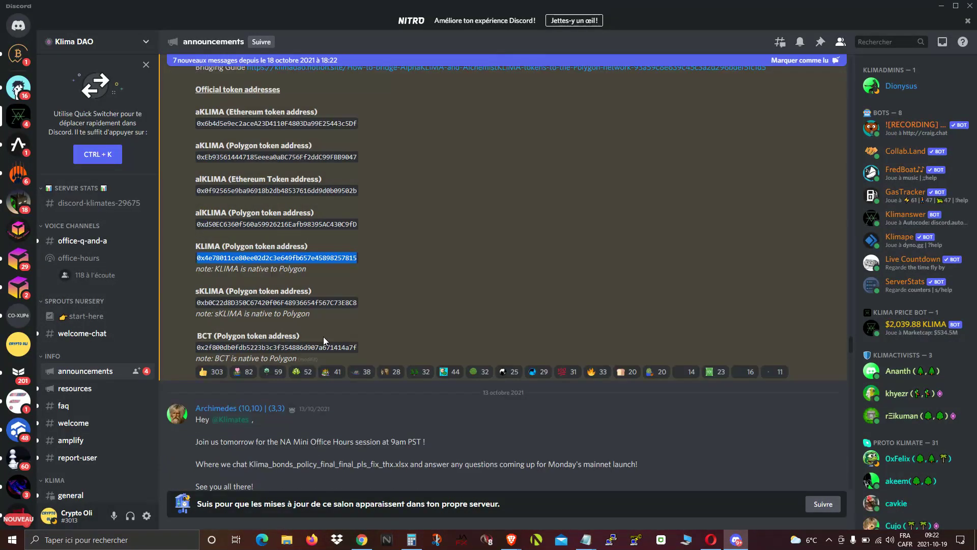
pyautogui.doubleClick(313, 302)
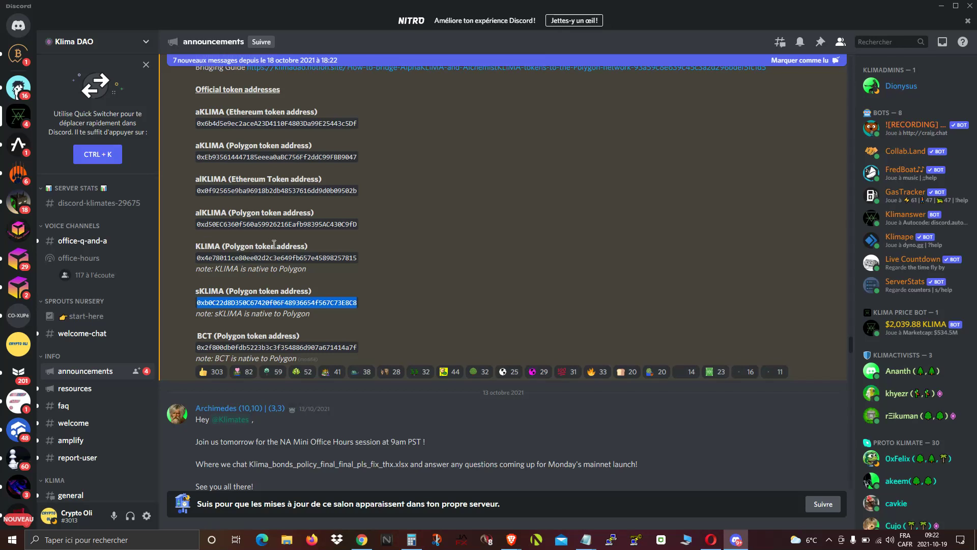
pyautogui.moveTo(346, 258); pyautogui.dragTo(356, 259)
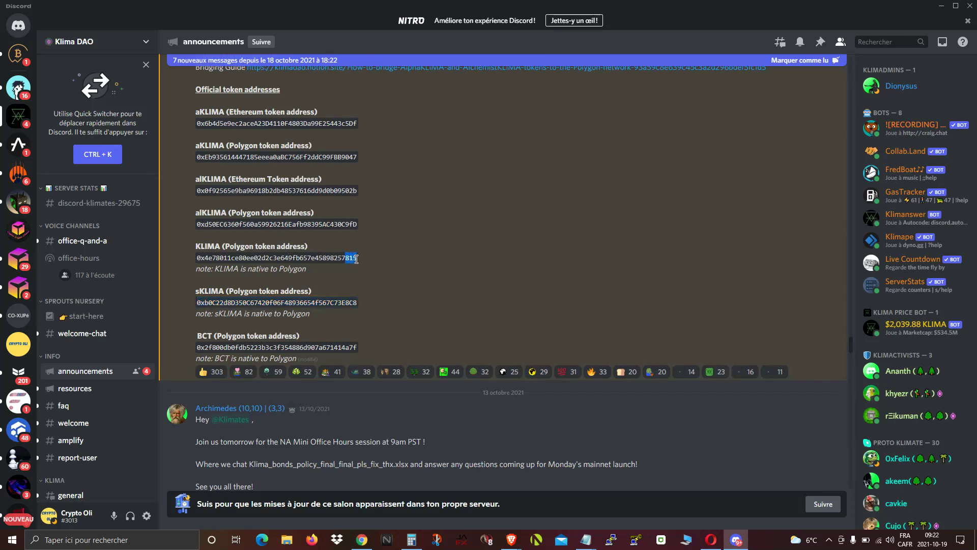
pyautogui.moveTo(327, 303); pyautogui.dragTo(331, 314)
pyautogui.click(329, 302)
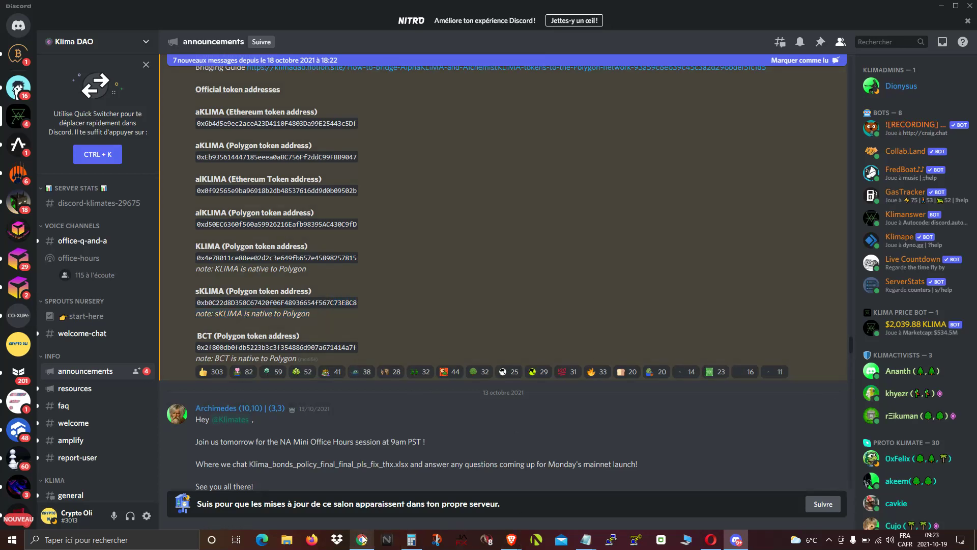
pyautogui.moveTo(363, 539)
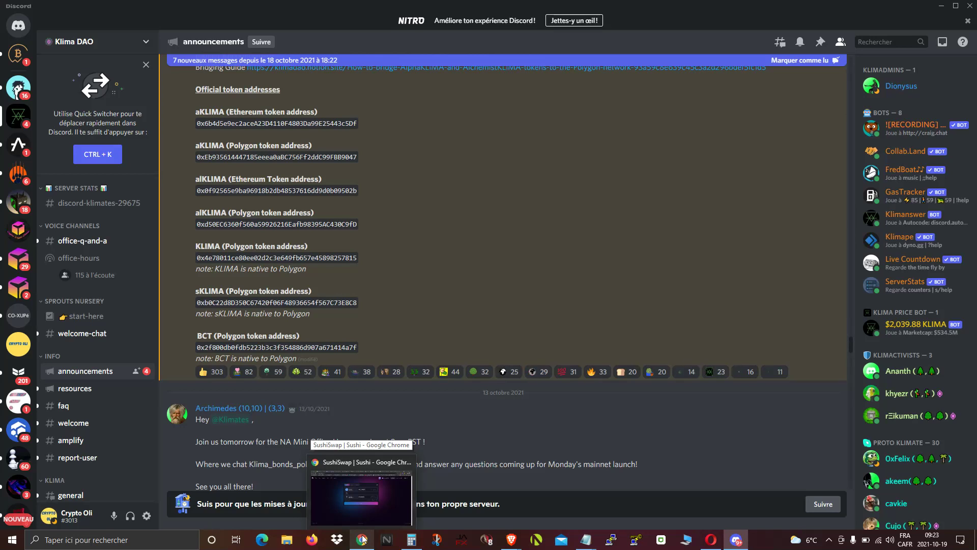
pyautogui.click(363, 539)
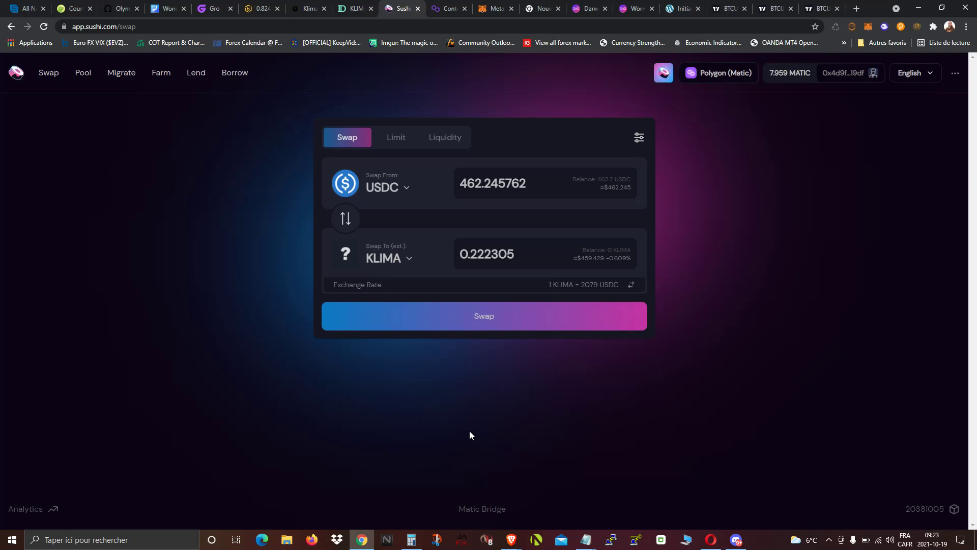
# - Glance at the Polygonscan contract and MetaMask wallet, ending on the Defined KLIMA chart at $2,058.50
pyautogui.click(449, 9)
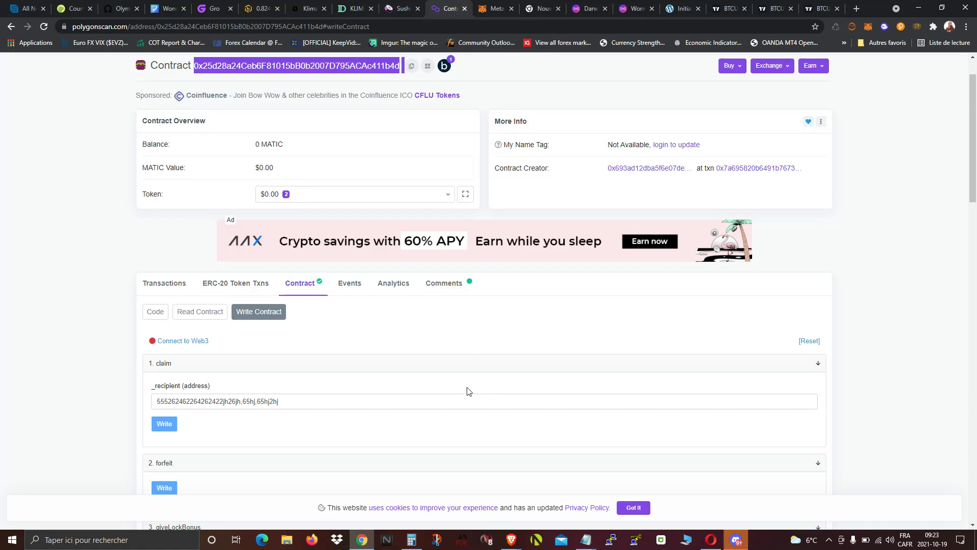
pyautogui.click(349, 11)
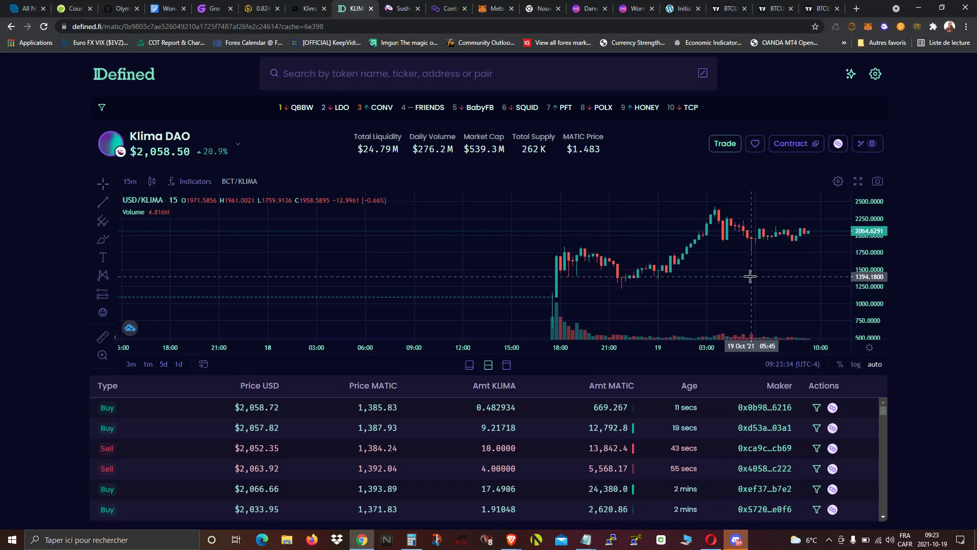
pyautogui.click(493, 8)
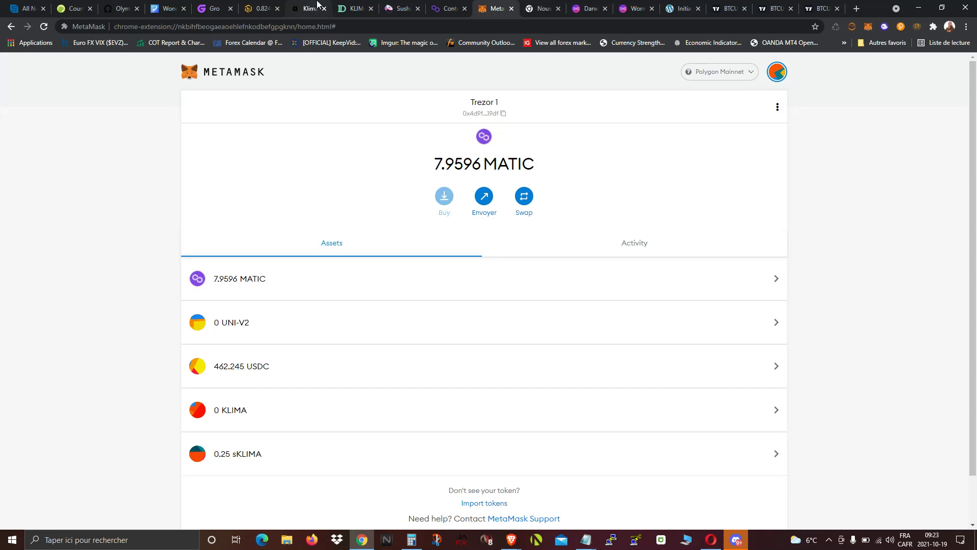
pyautogui.click(355, 11)
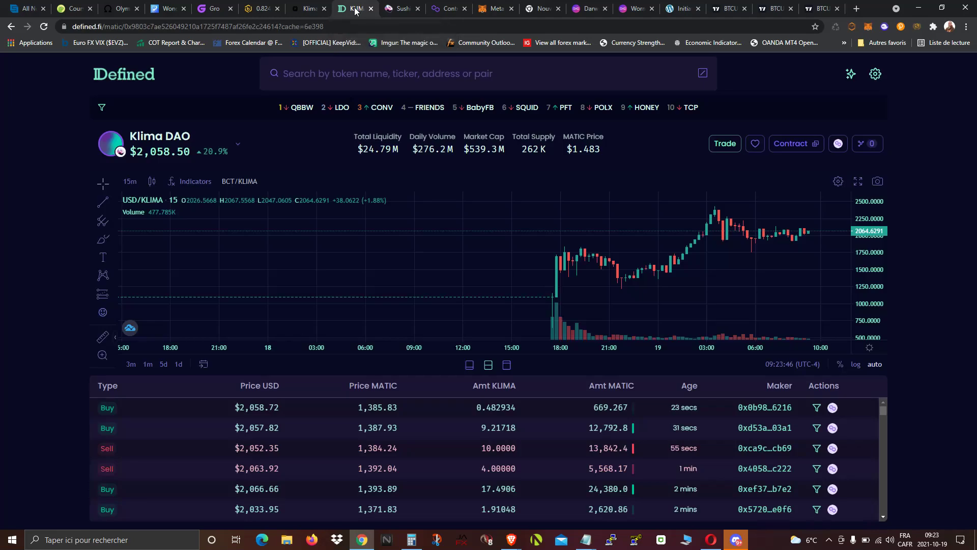
# - On the Klima DAO staking page, highlight the staked 0.25 sKLIMA amount and the APY figure
pyautogui.click(311, 11)
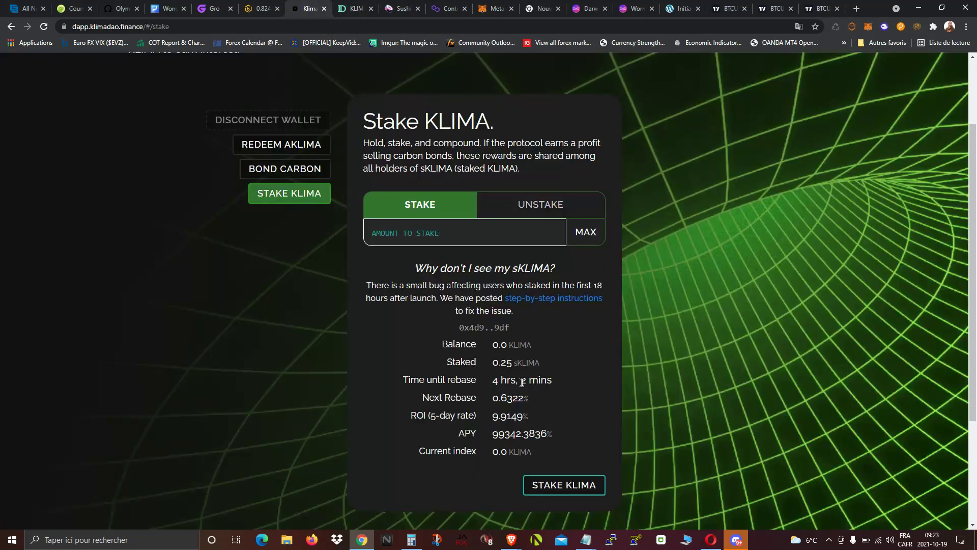
pyautogui.moveTo(496, 363); pyautogui.dragTo(528, 366)
pyautogui.moveTo(491, 435); pyautogui.dragTo(527, 429)
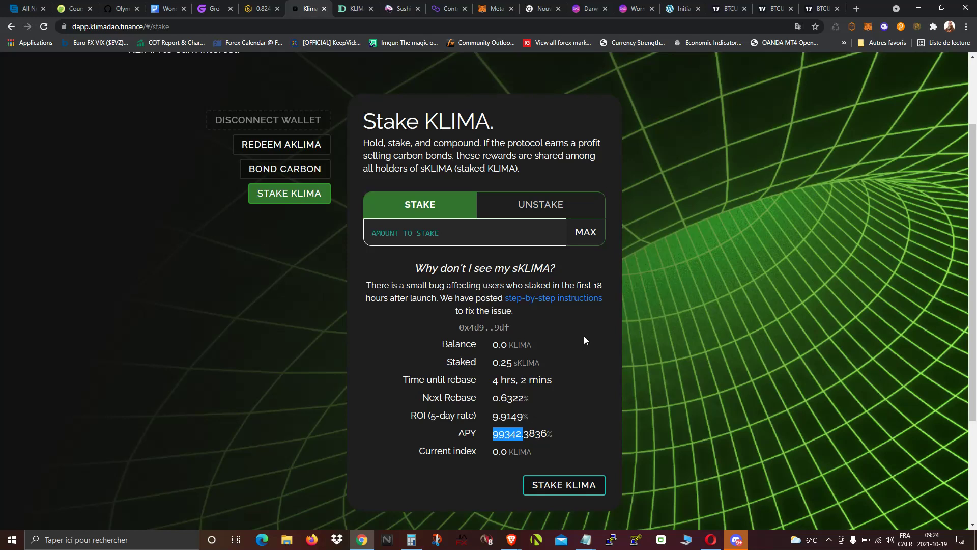
# - Glance over the Polygonscan contract and SushiSwap swap tabs, then return to Klima DAO staking
pyautogui.click(446, 14)
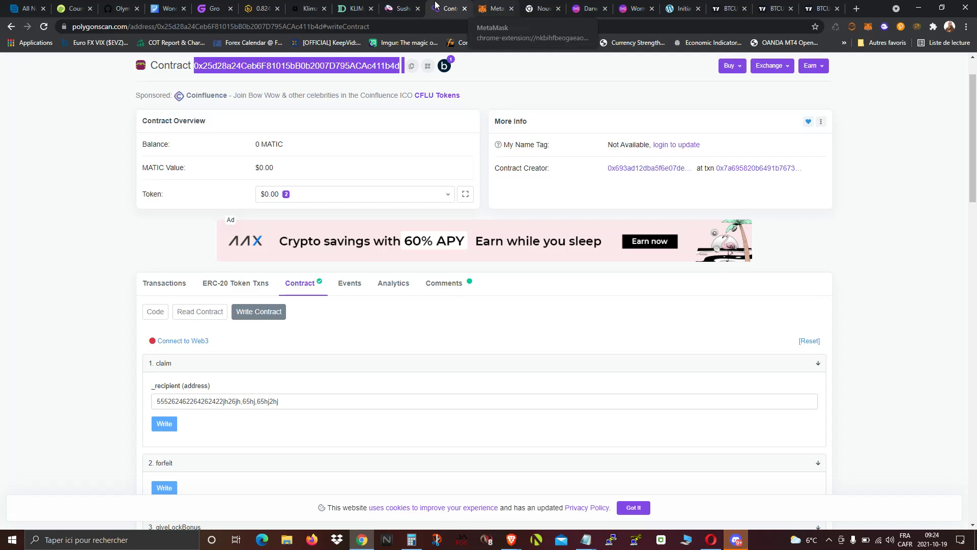
pyautogui.click(400, 11)
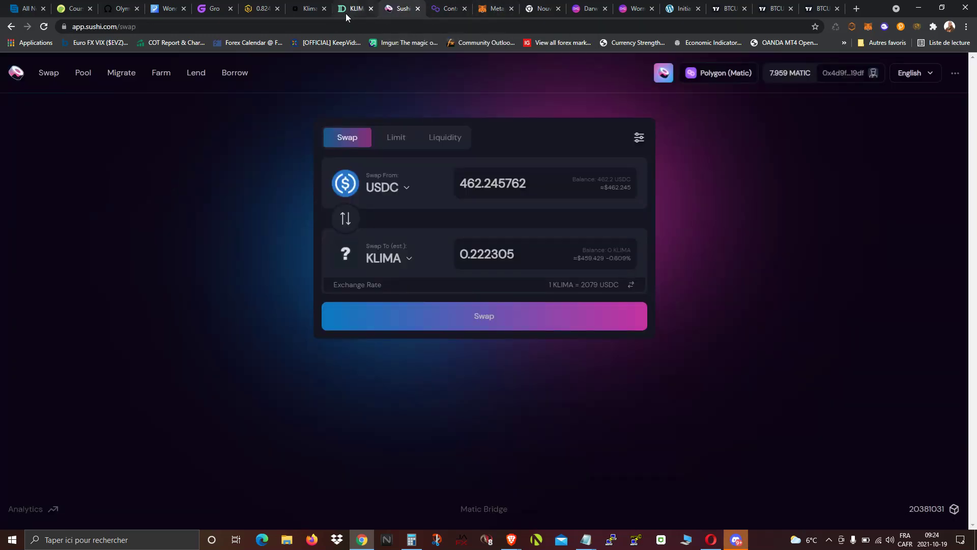
pyautogui.click(304, 11)
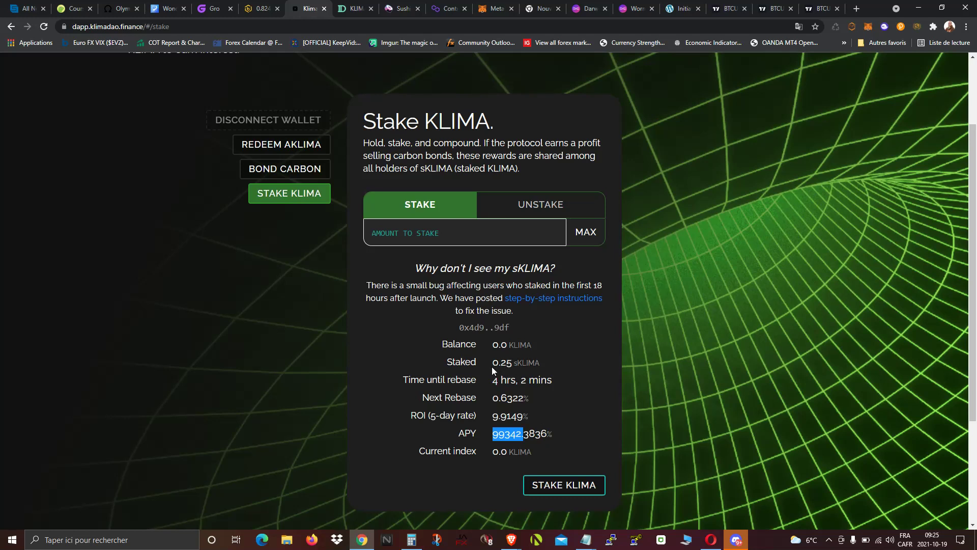
# - Re-highlight the 0.25 sKLIMA staked balance and bring the Brave Klima DAO landing page forward
pyautogui.moveTo(492, 364); pyautogui.dragTo(563, 363)
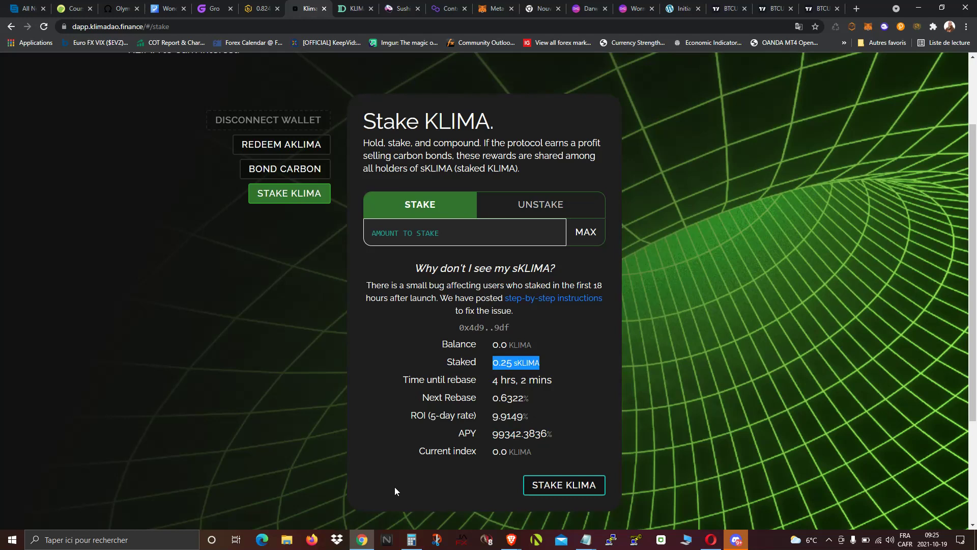
pyautogui.moveTo(512, 539)
pyautogui.click(466, 510)
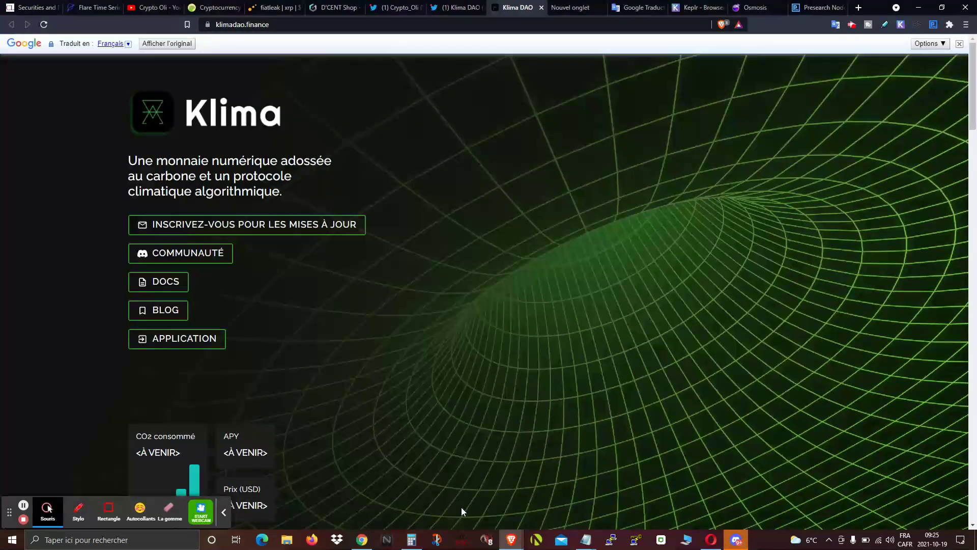